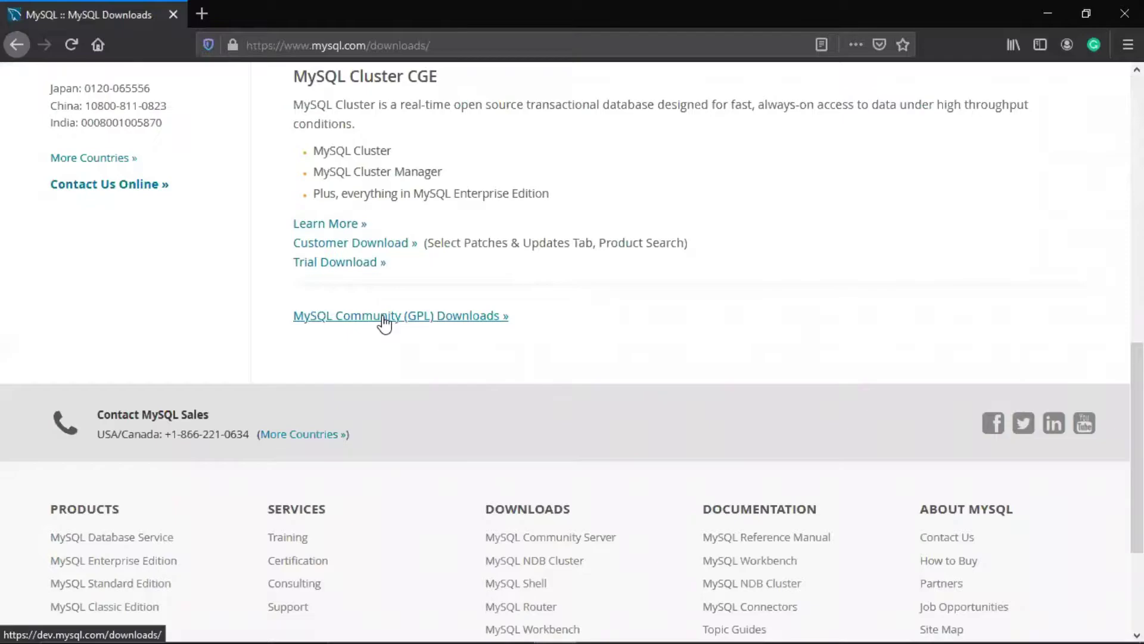
Open the MySQL Community (GPL) Downloads page from mysql.com/downloads
click(384, 322)
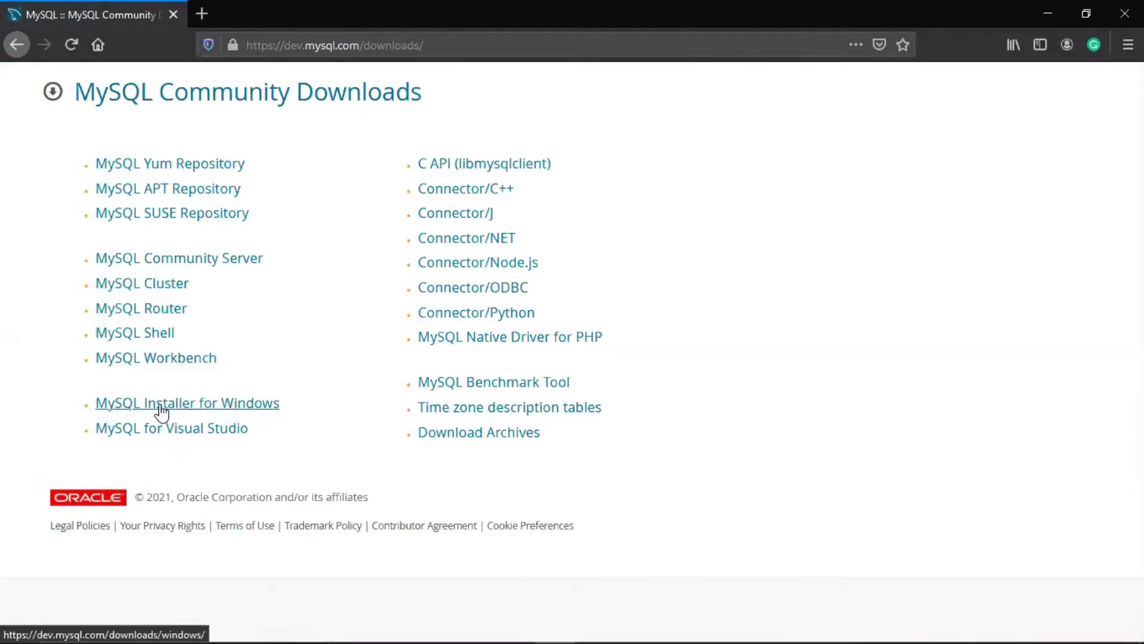
Open the MySQL Installer for Windows 8.0.22 download page
click(220, 405)
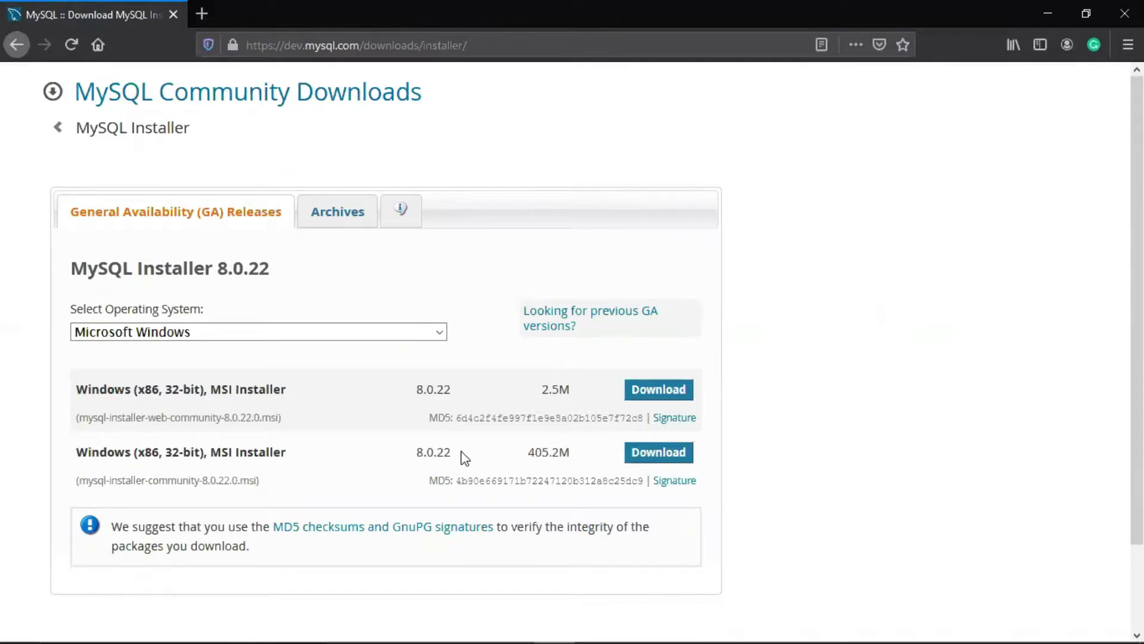
Pick the 405.2M MSI installer and skip sign-in with 'No thanks, just start my download.'
click(653, 460)
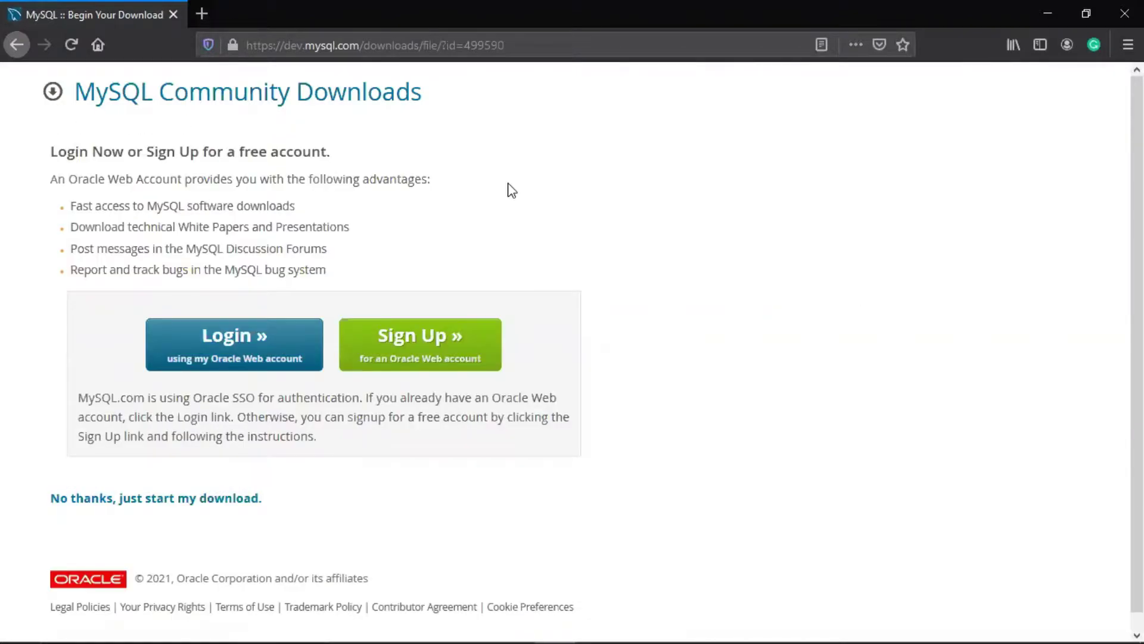
click(255, 346)
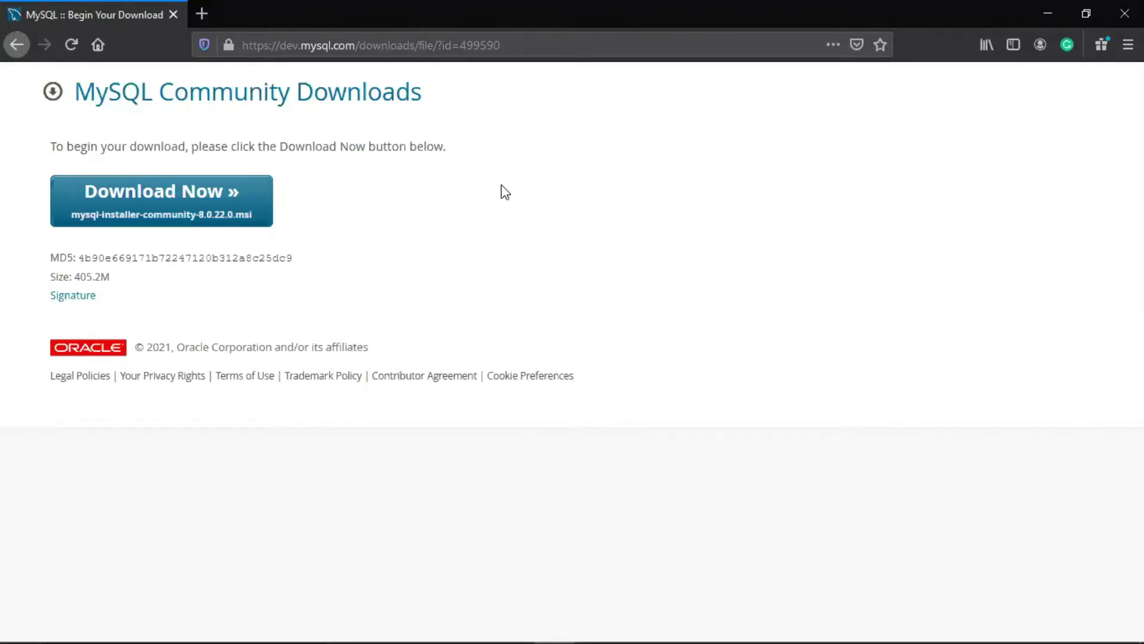
click(155, 201)
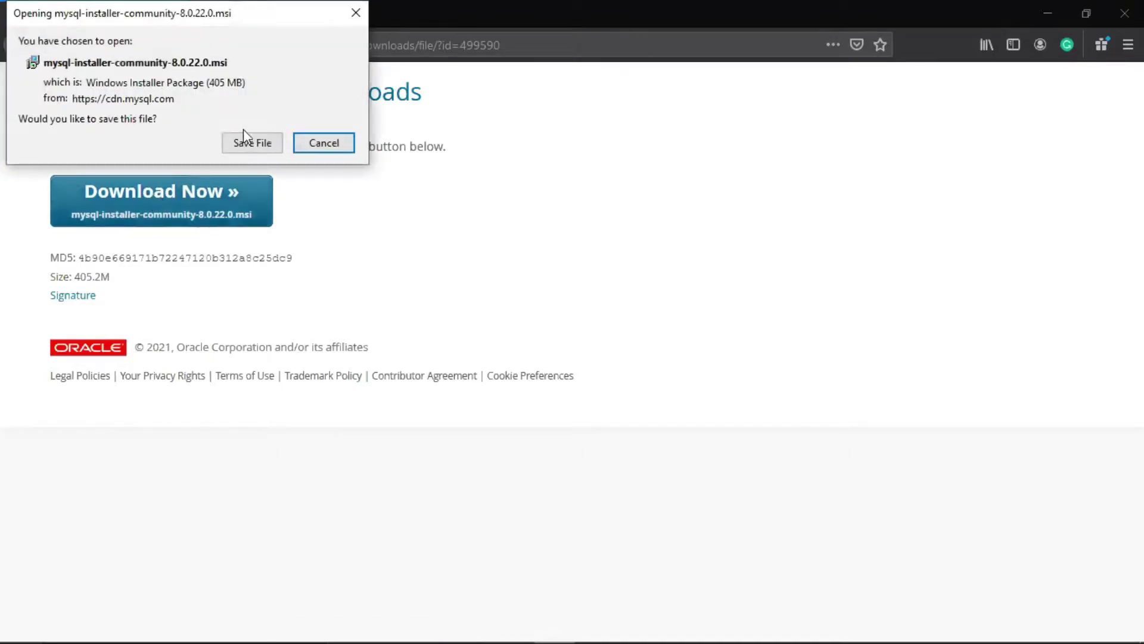
Save mysql-installer-community-8.0.22.0.msi and open the Downloads folder containing it
click(251, 145)
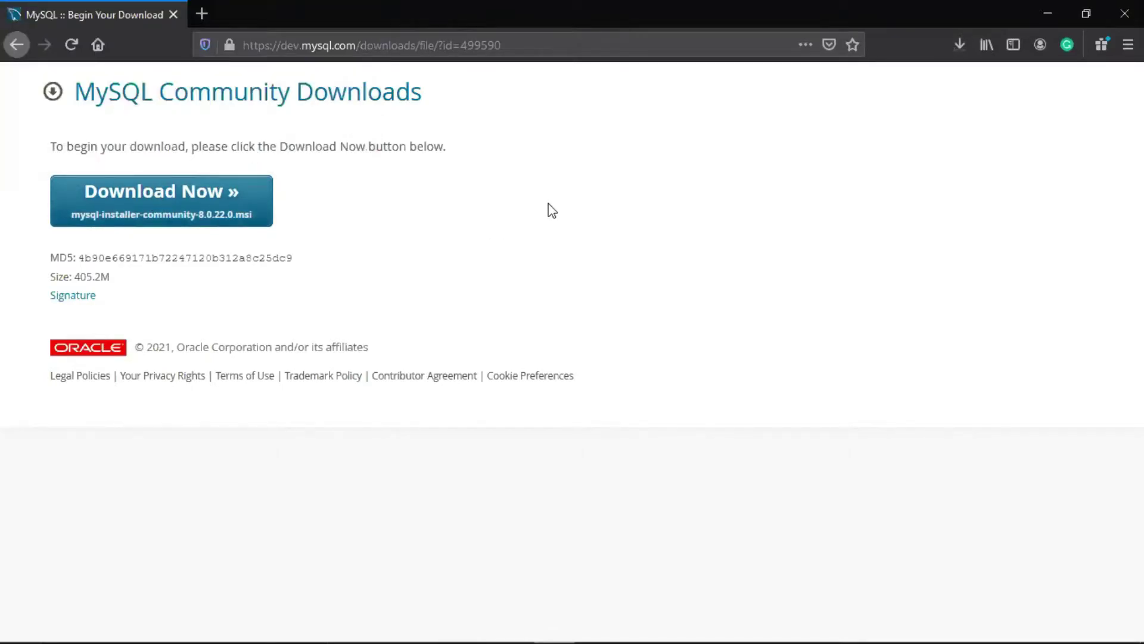
click(959, 44)
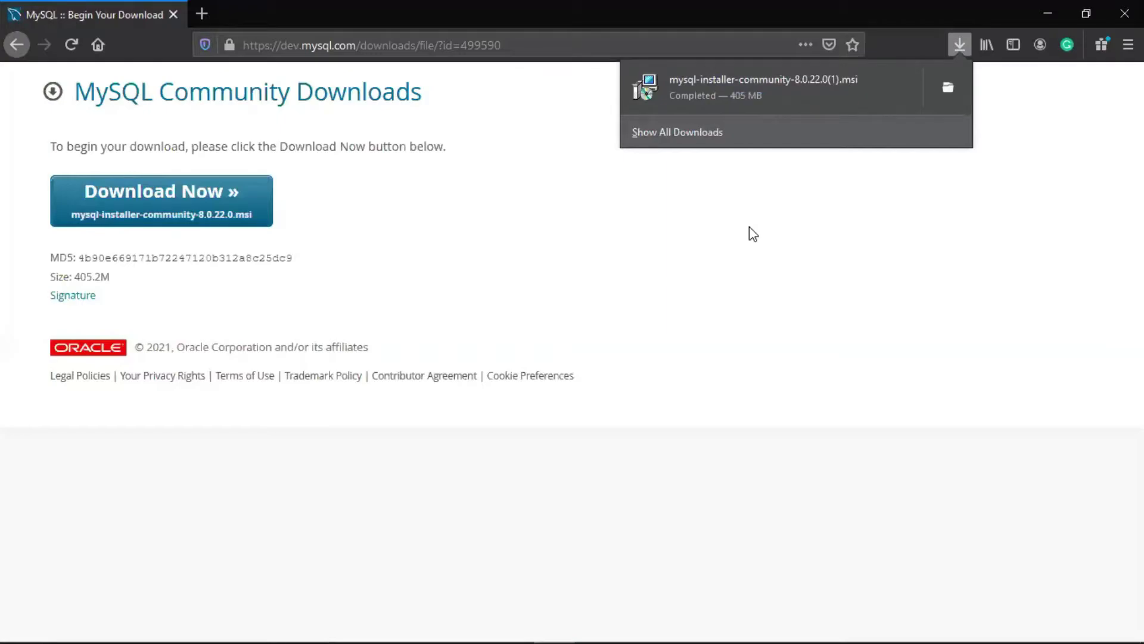
click(948, 87)
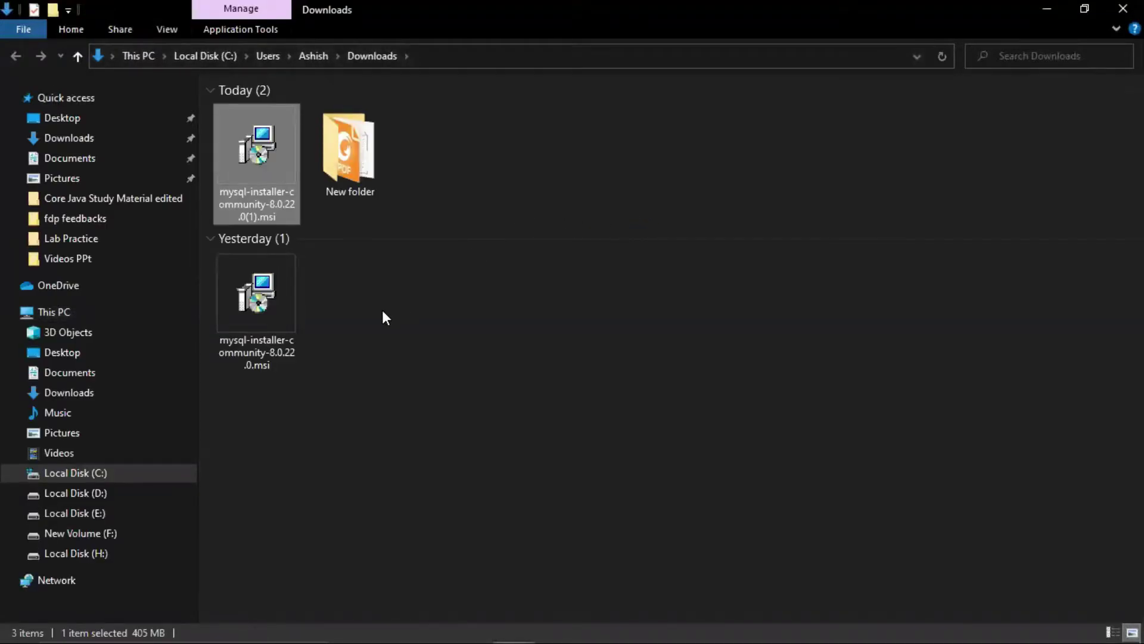
Run the downloaded mysql-installer-community-8.0.22.0 .msi and bring its setup dialog forward
double_click(251, 137)
double_click(251, 137)
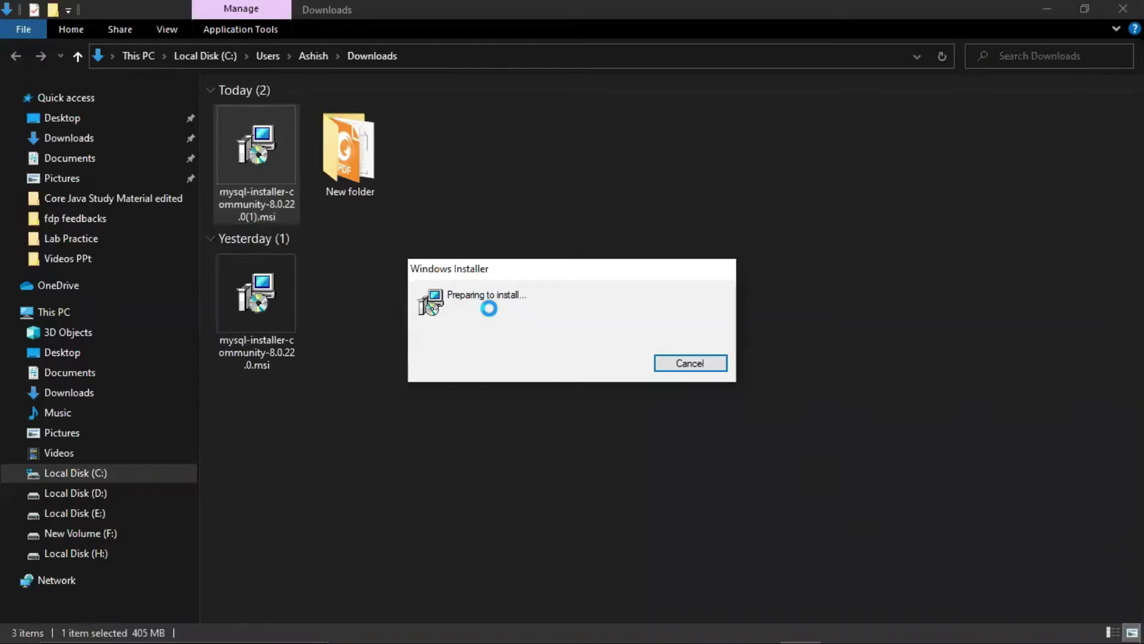
key(alt+Tab)
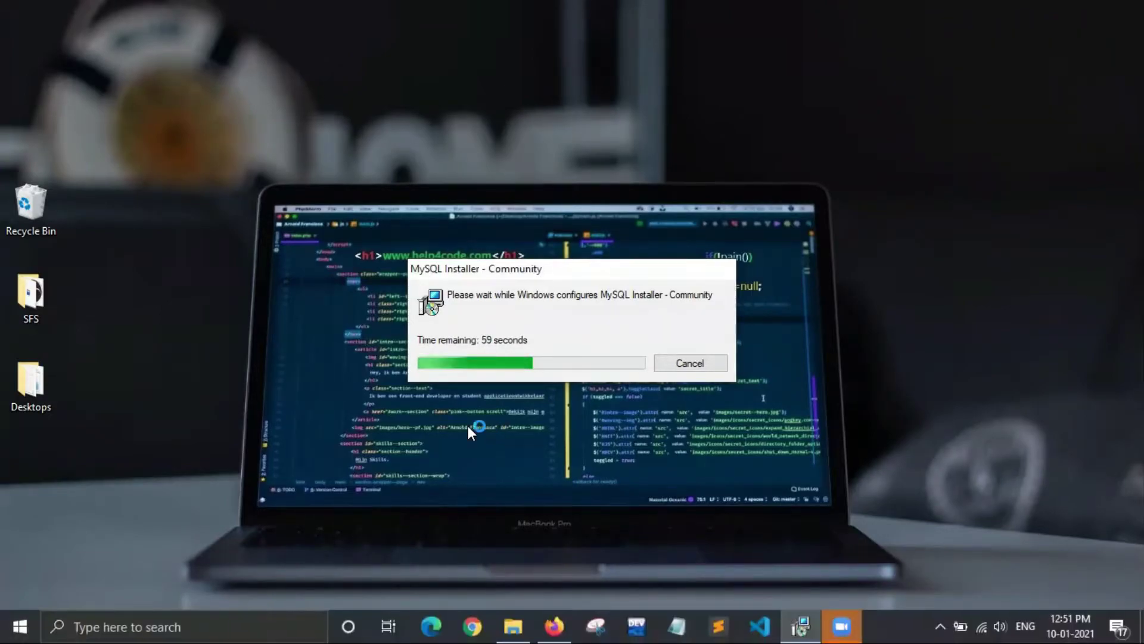
Refresh the desktop while Windows finishes configuring MySQL Installer
key(super)
key(super)
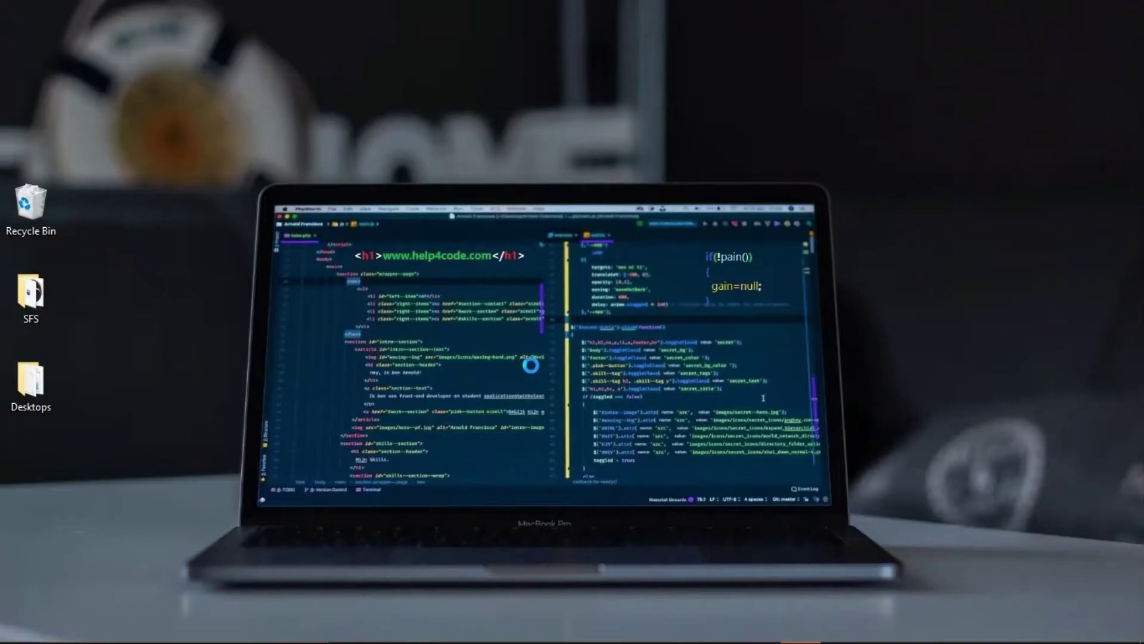
right_click(530, 364)
click(580, 414)
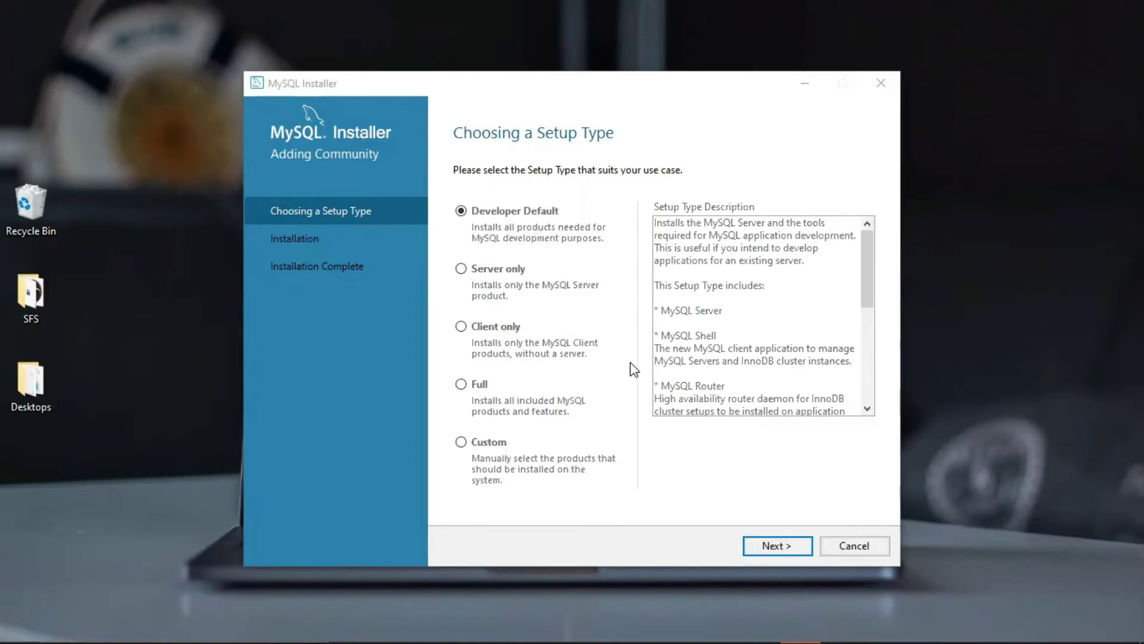
Keep the Developer Default setup type and confirm Yes despite the path-conflict warning
click(772, 547)
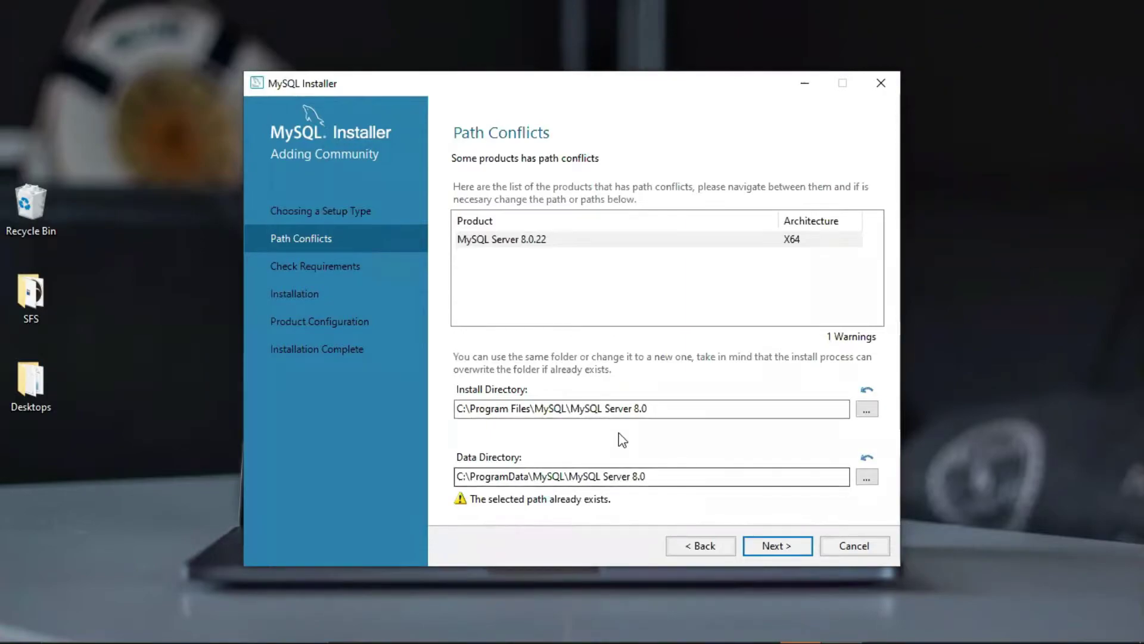
click(774, 546)
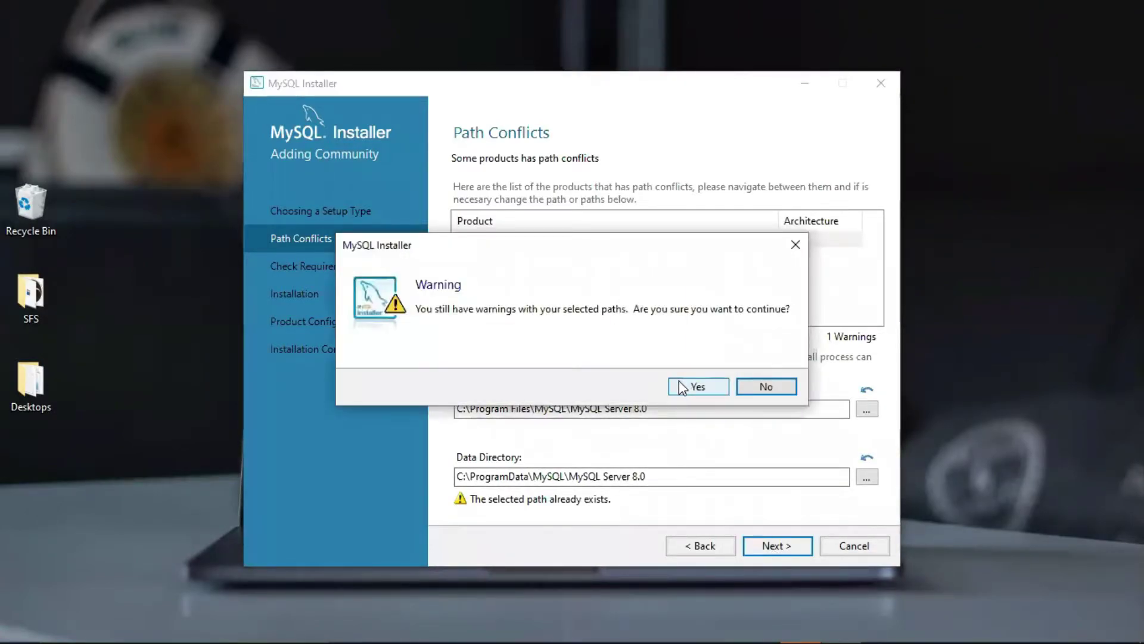
click(683, 387)
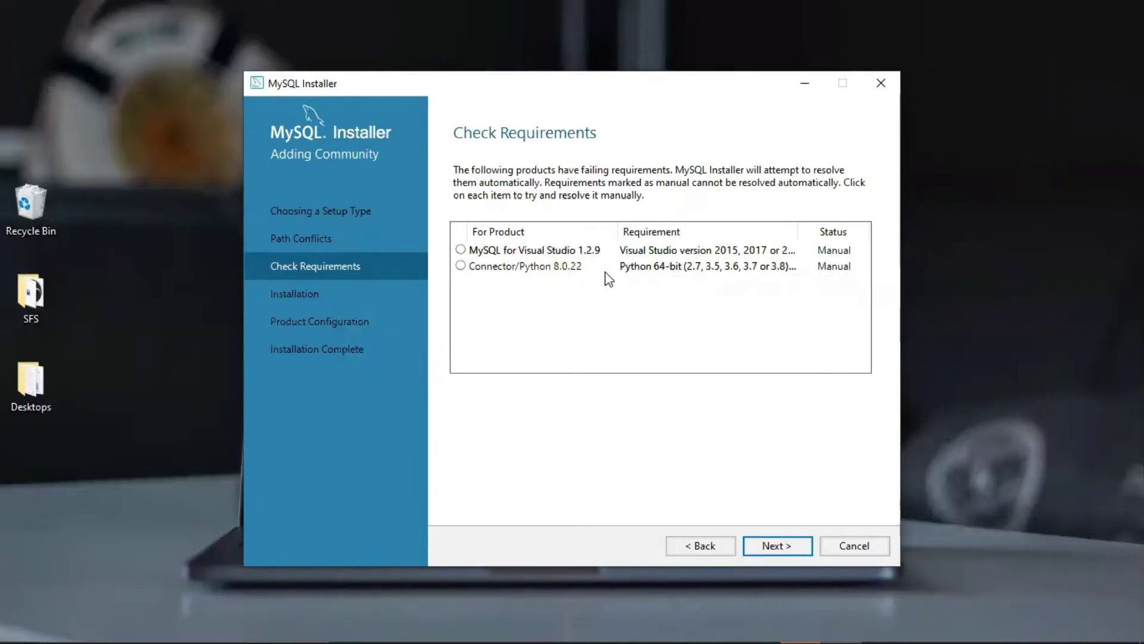
Review the unmet Visual Studio 1.2.9 and Connector/Python 8.0.22 requirements, then continue without them
click(773, 544)
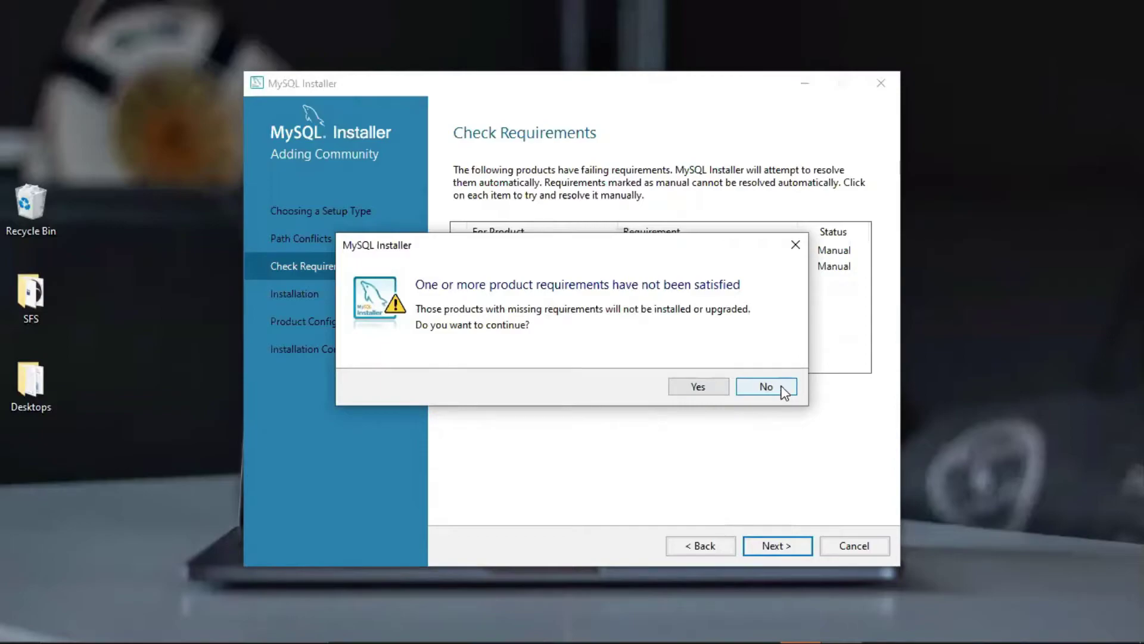
click(796, 244)
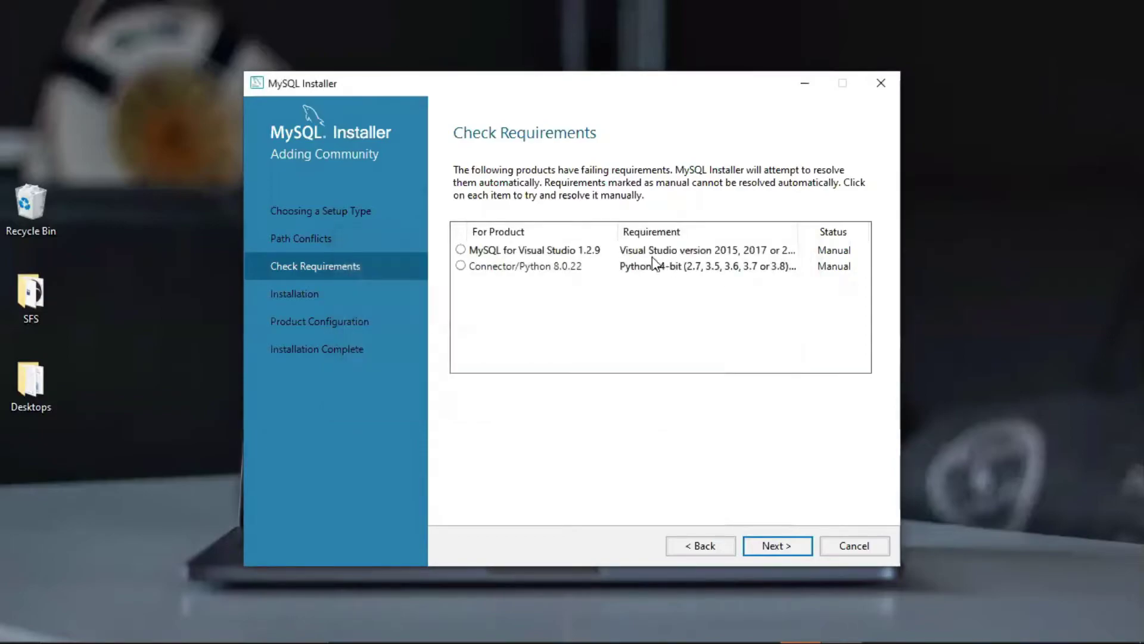
click(602, 266)
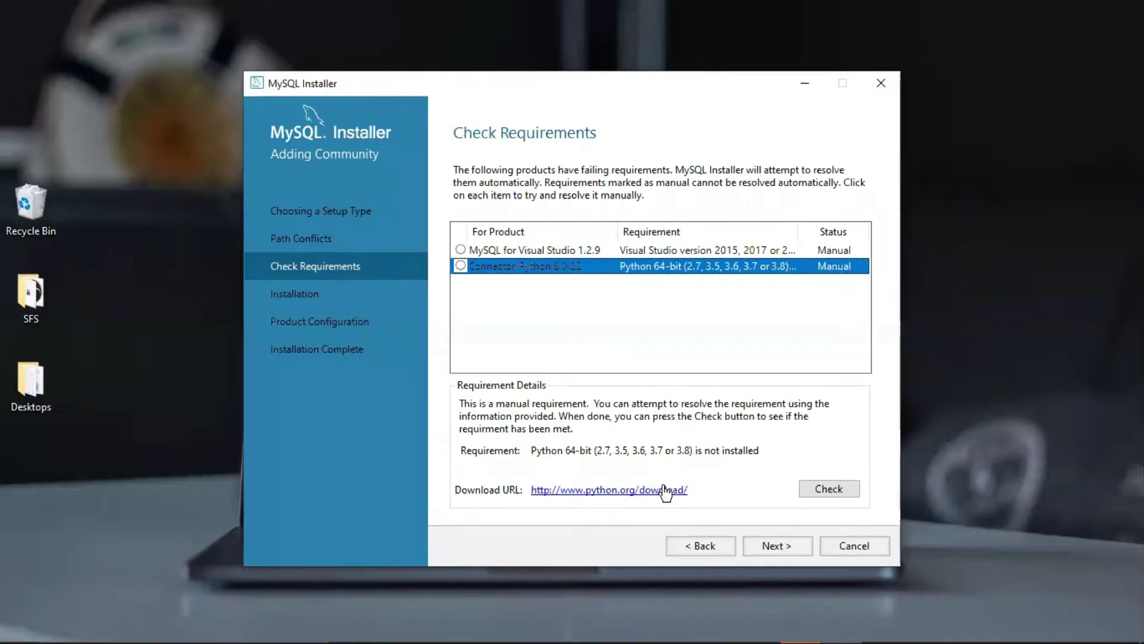
click(573, 251)
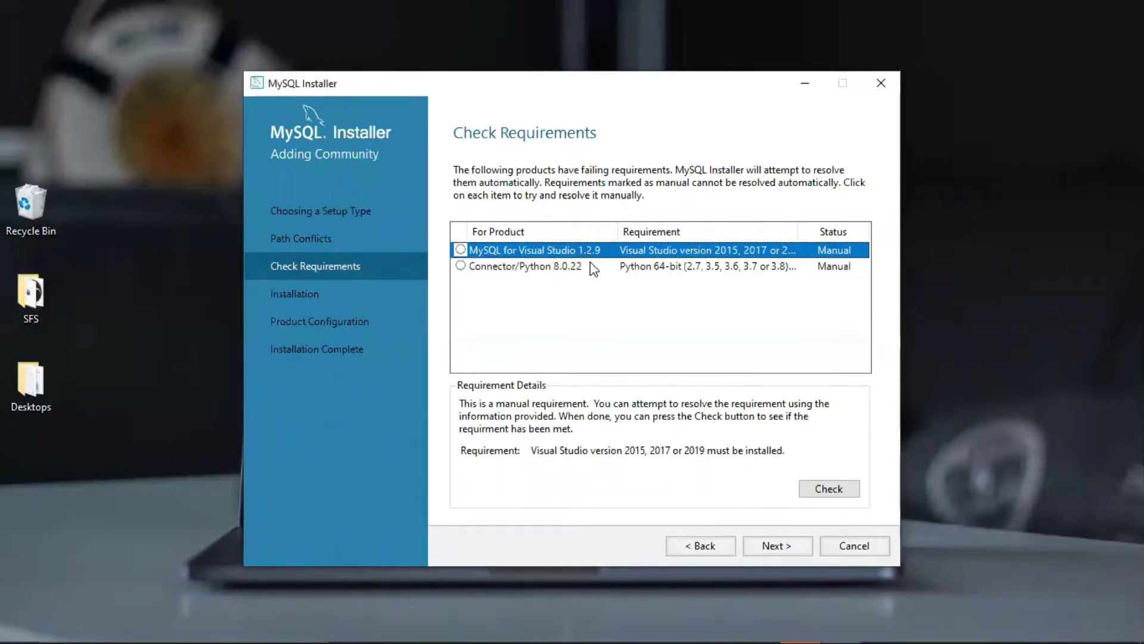
click(593, 269)
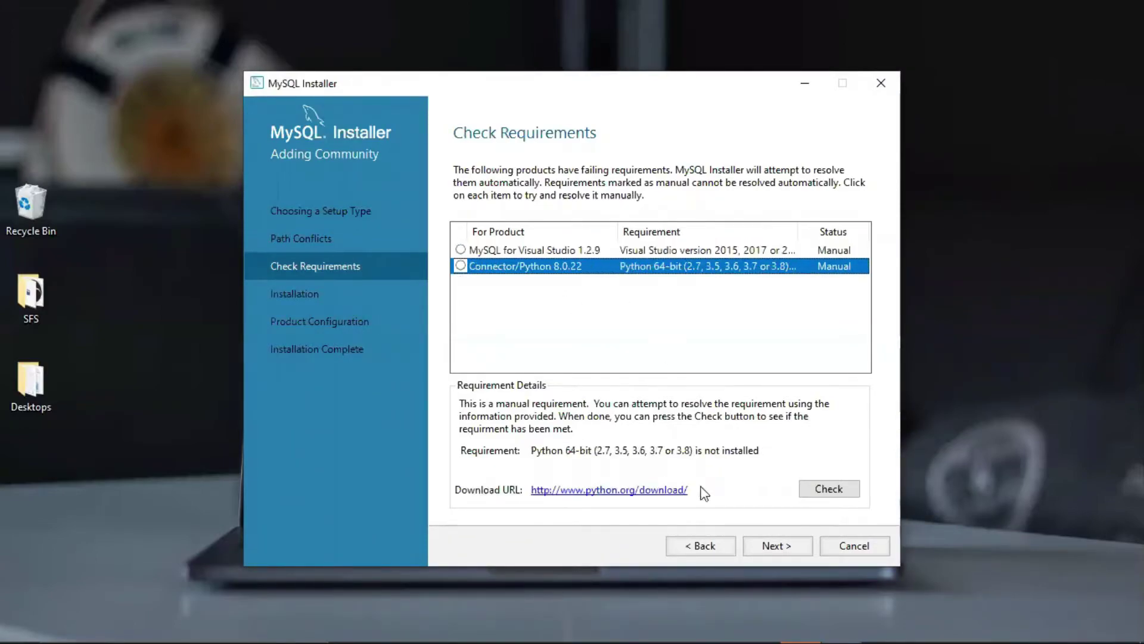
click(769, 545)
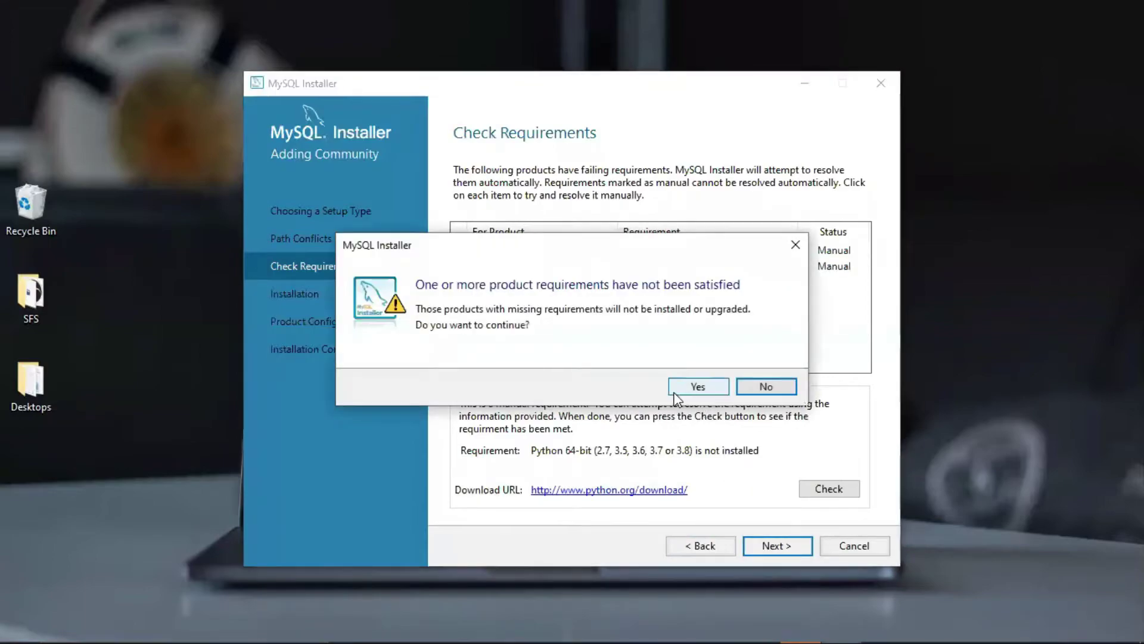
click(696, 388)
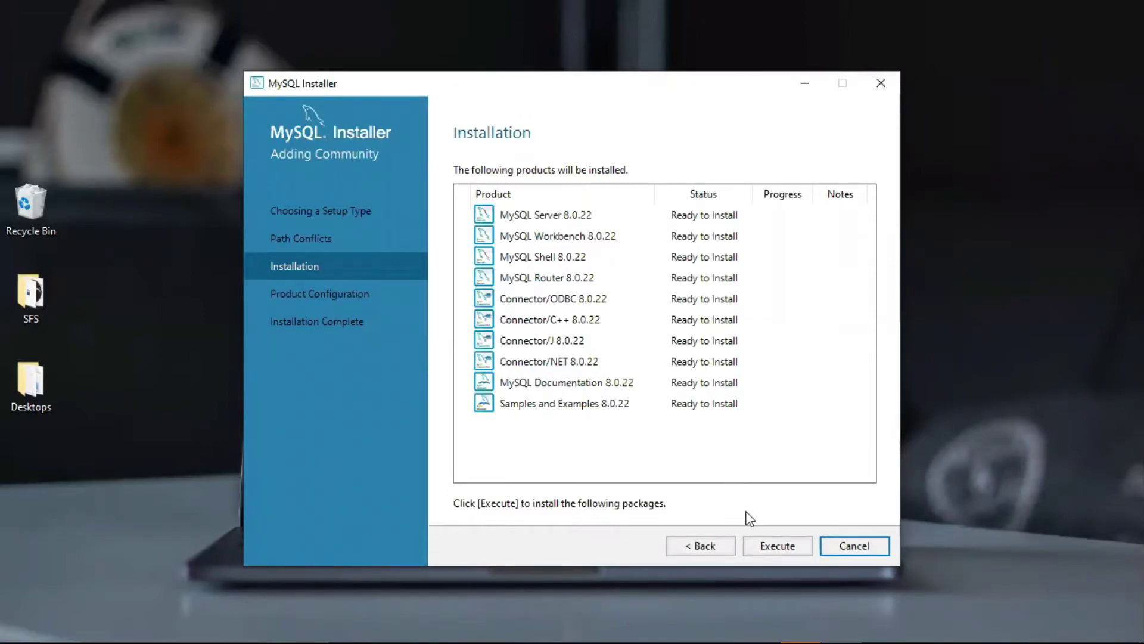
Install all ten 8.0.22 products, from MySQL Server to Samples and Examples, until Complete
click(774, 547)
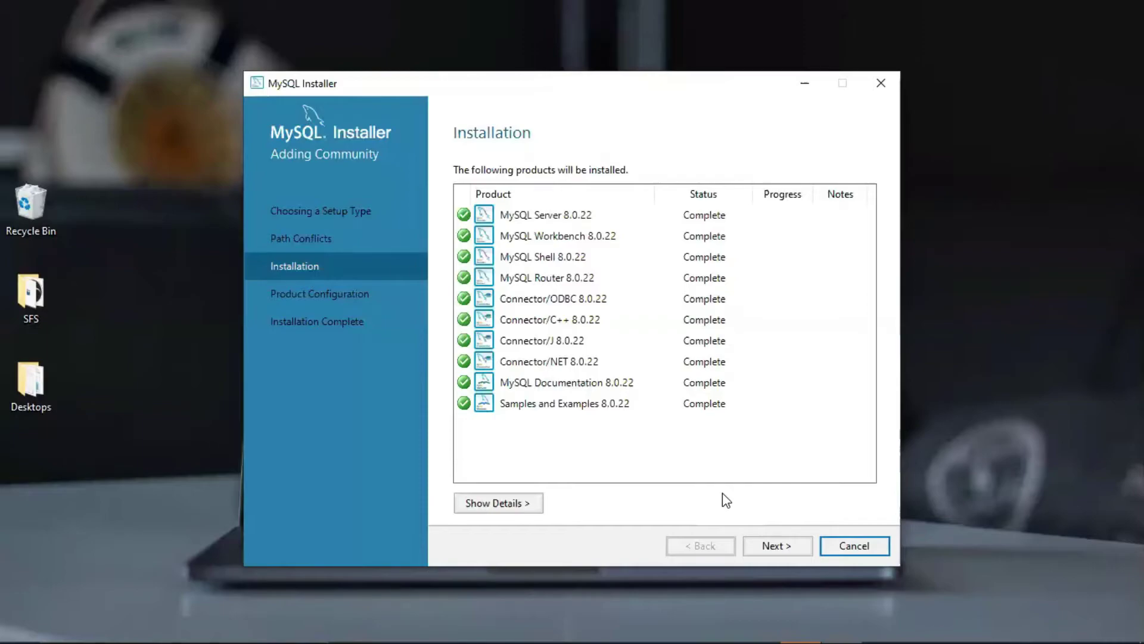
click(775, 548)
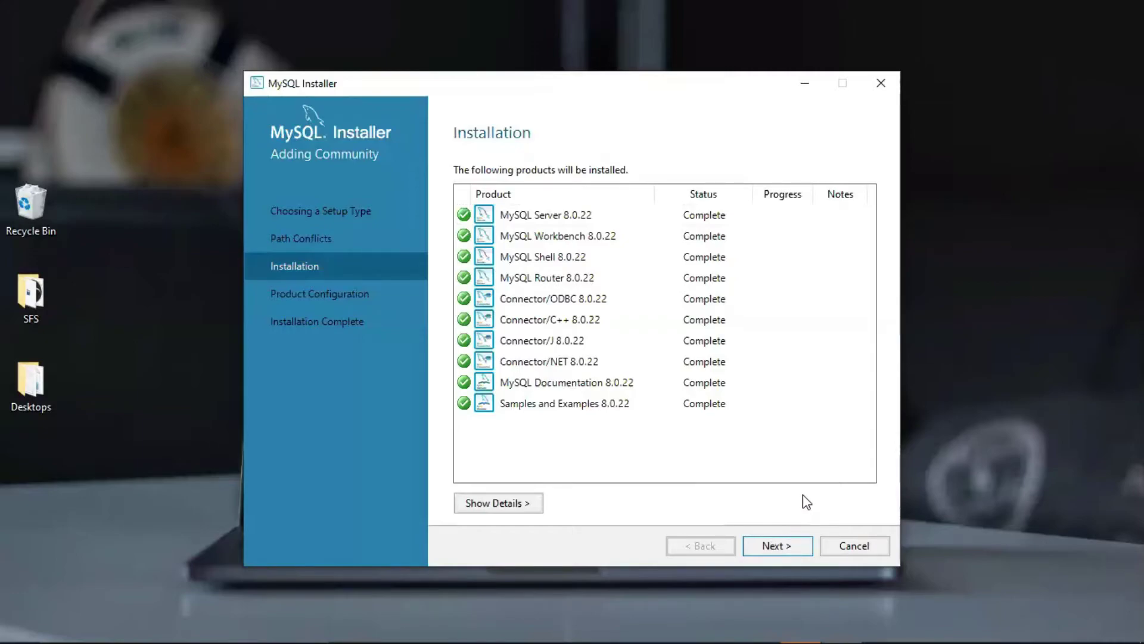
key(Return)
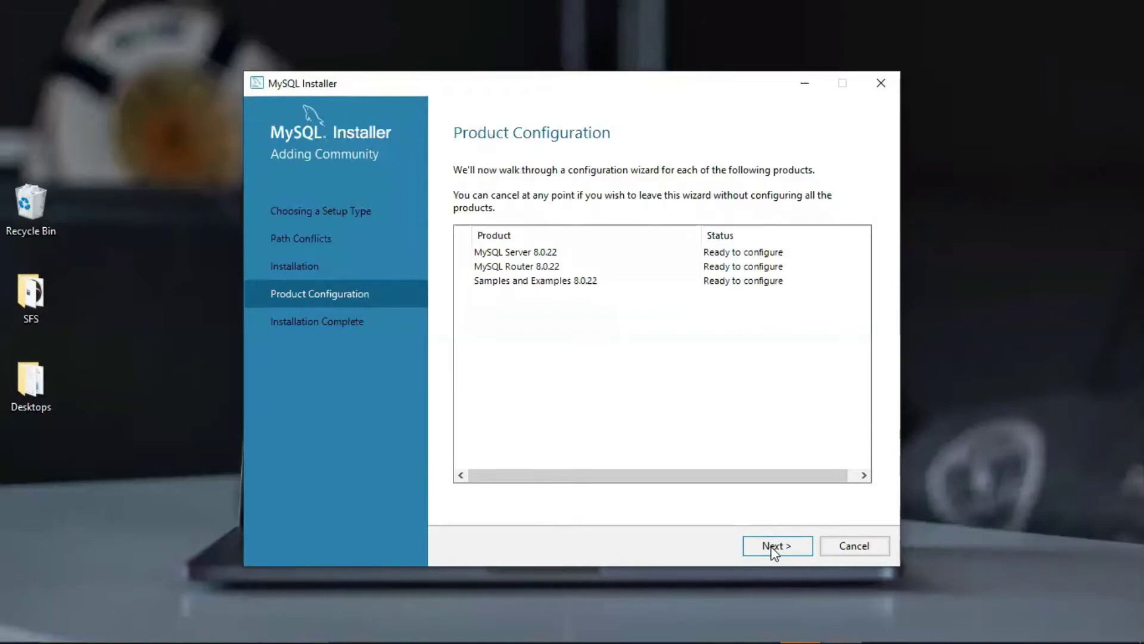
Keep Development Computer networking on port 3306 and strong password authentication for MySQL Server 8.0.22
click(773, 550)
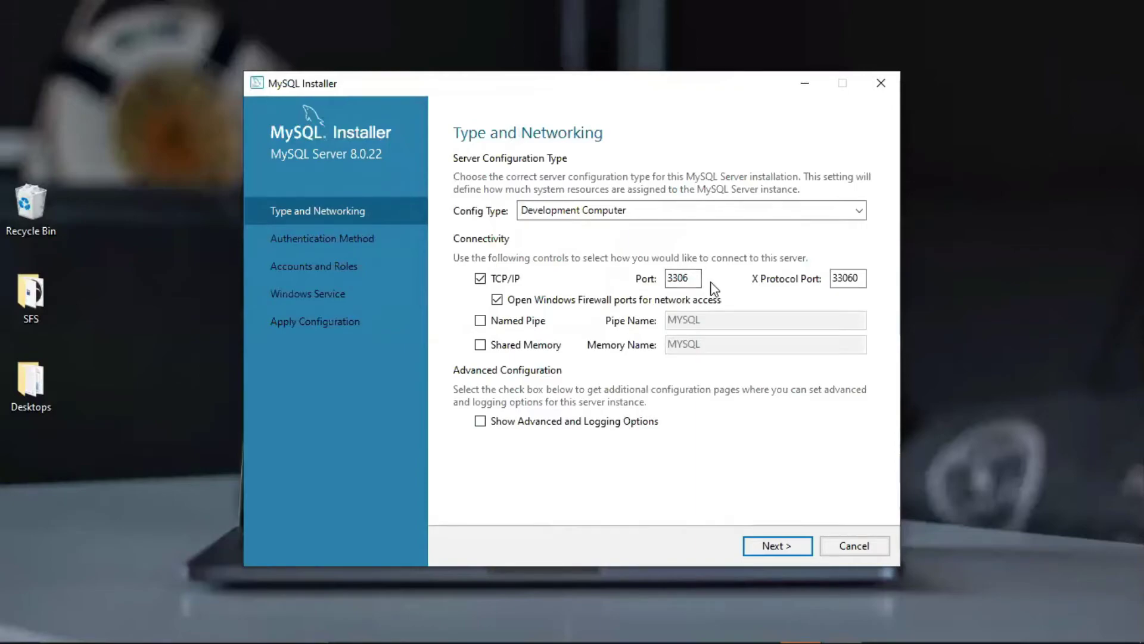
click(773, 553)
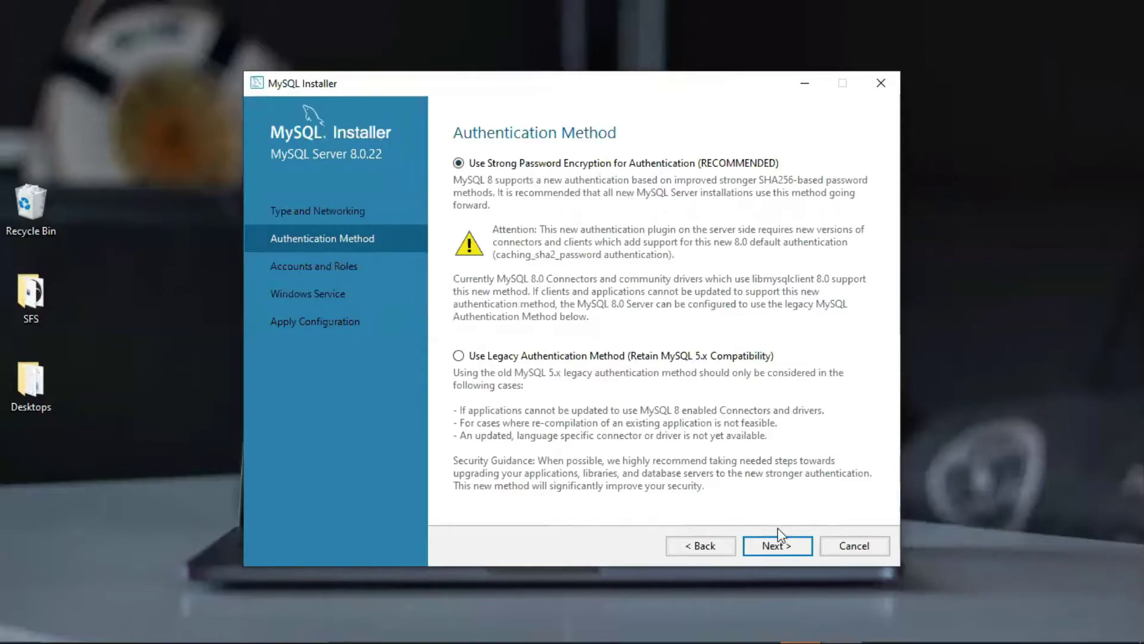
click(776, 546)
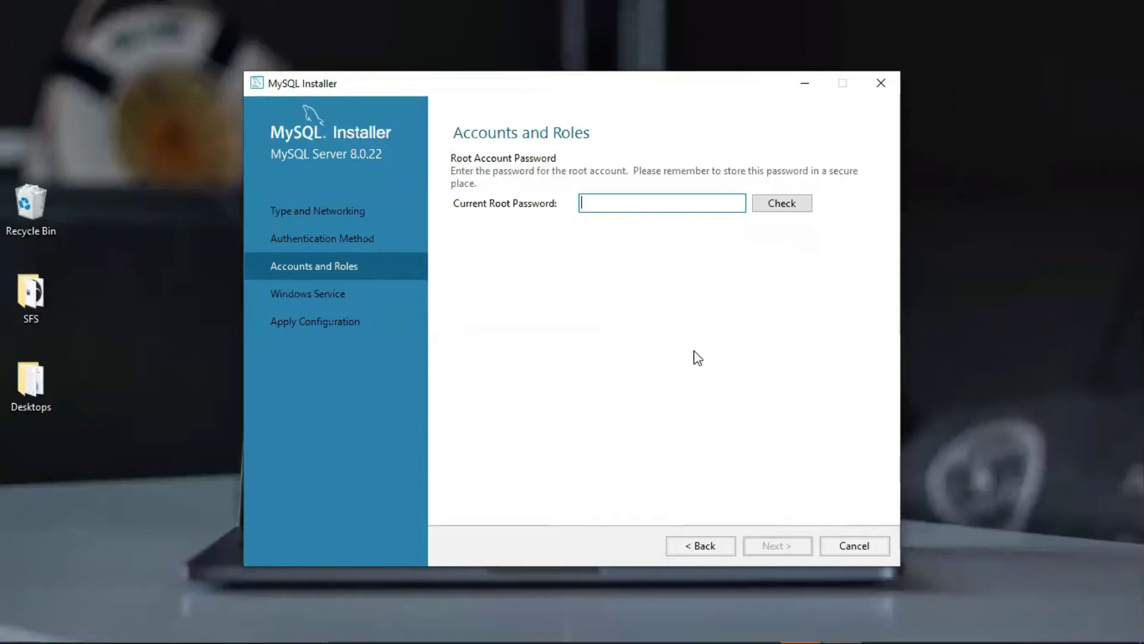
Enter the current root password, run Check, which fails with a red X, and return to Authentication Method
text(•••••)
click(775, 204)
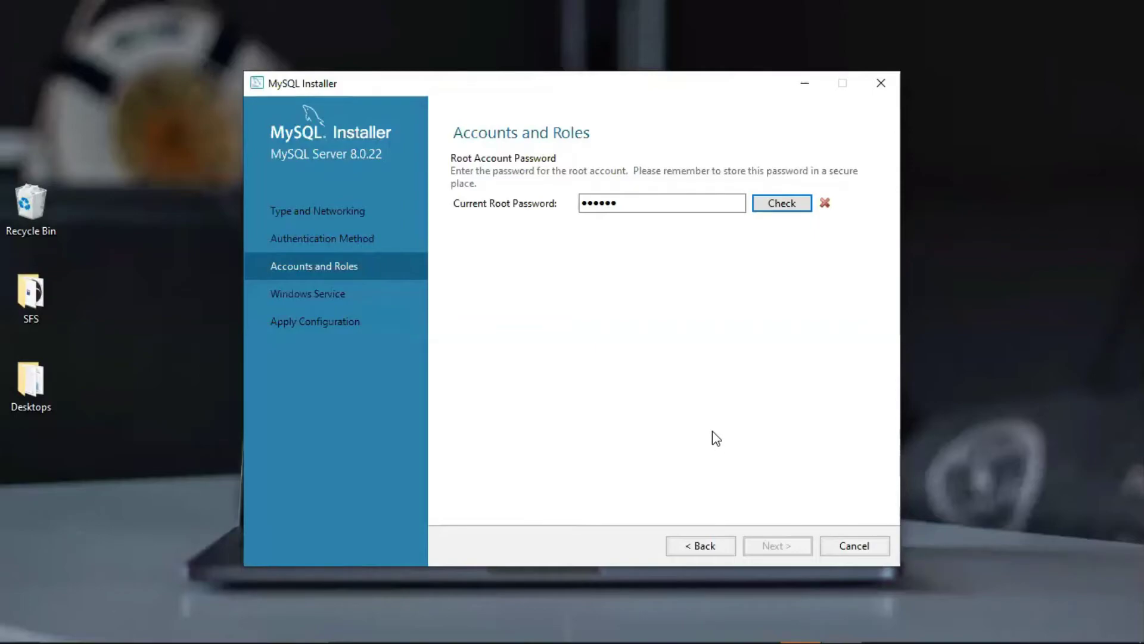
click(688, 551)
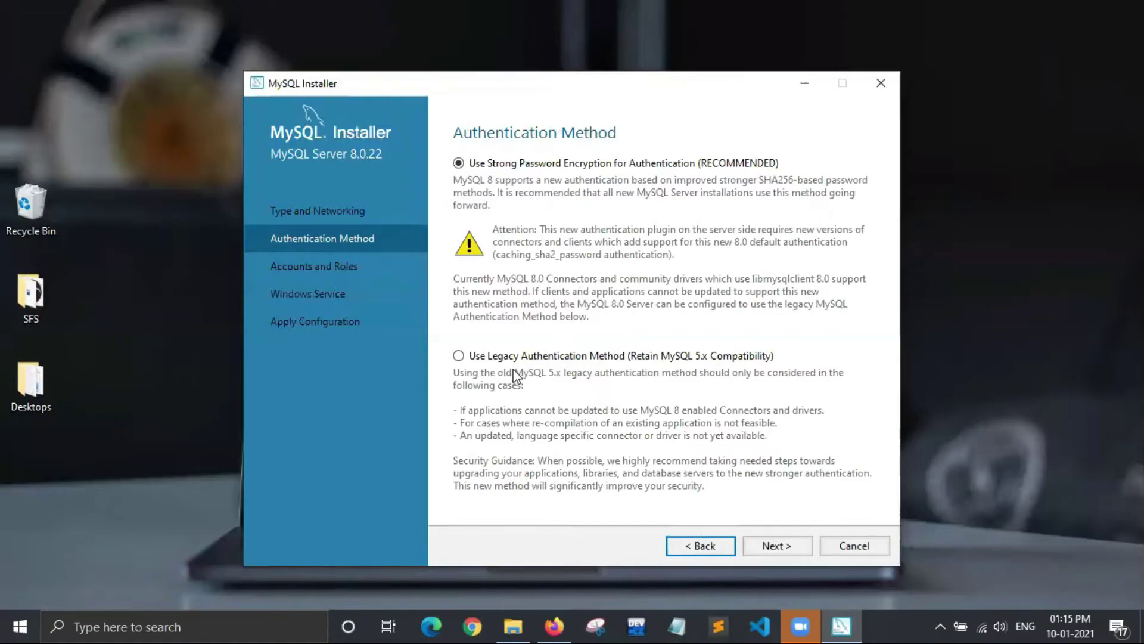
Keep the Development Computer config type and select Legacy Authentication Method (MySQL 5.x compatibility)
key(super)
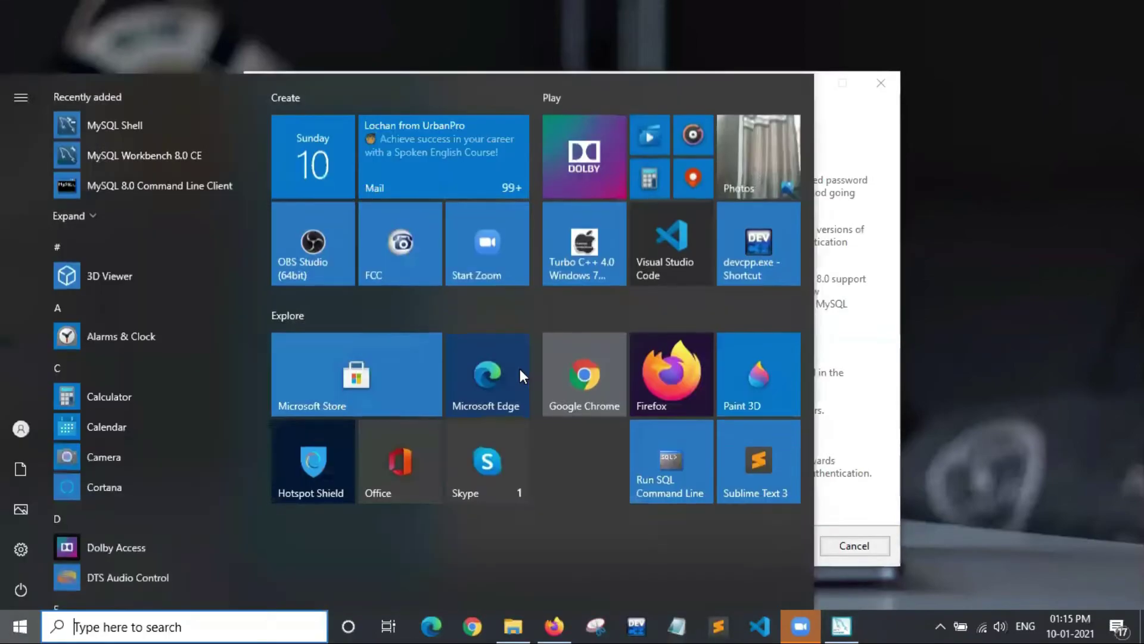
key(super)
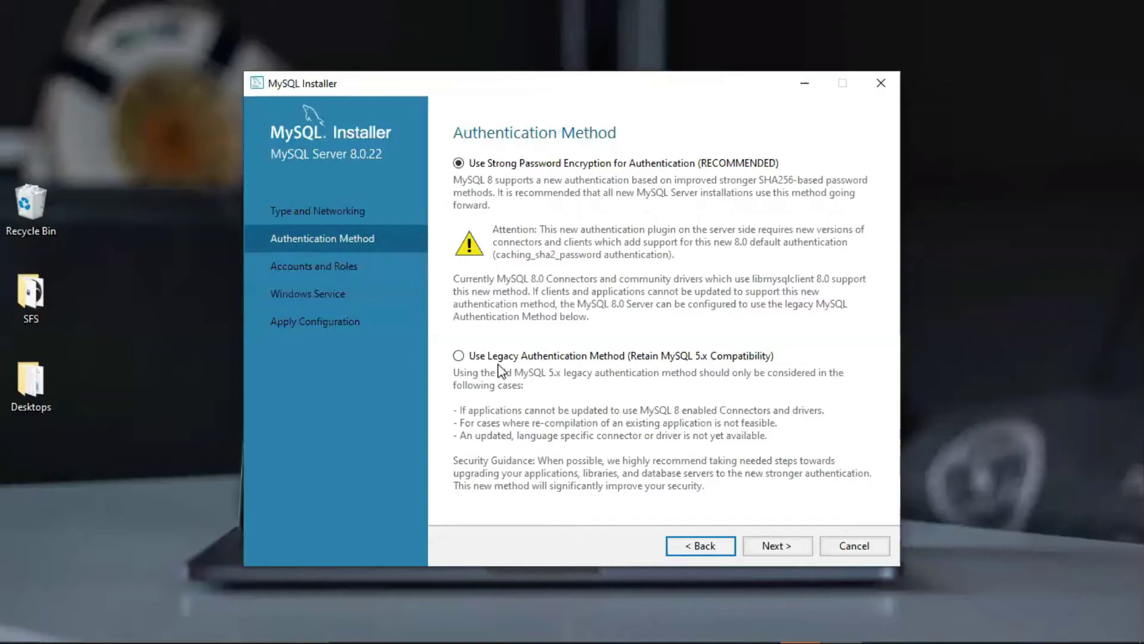
click(488, 358)
click(695, 539)
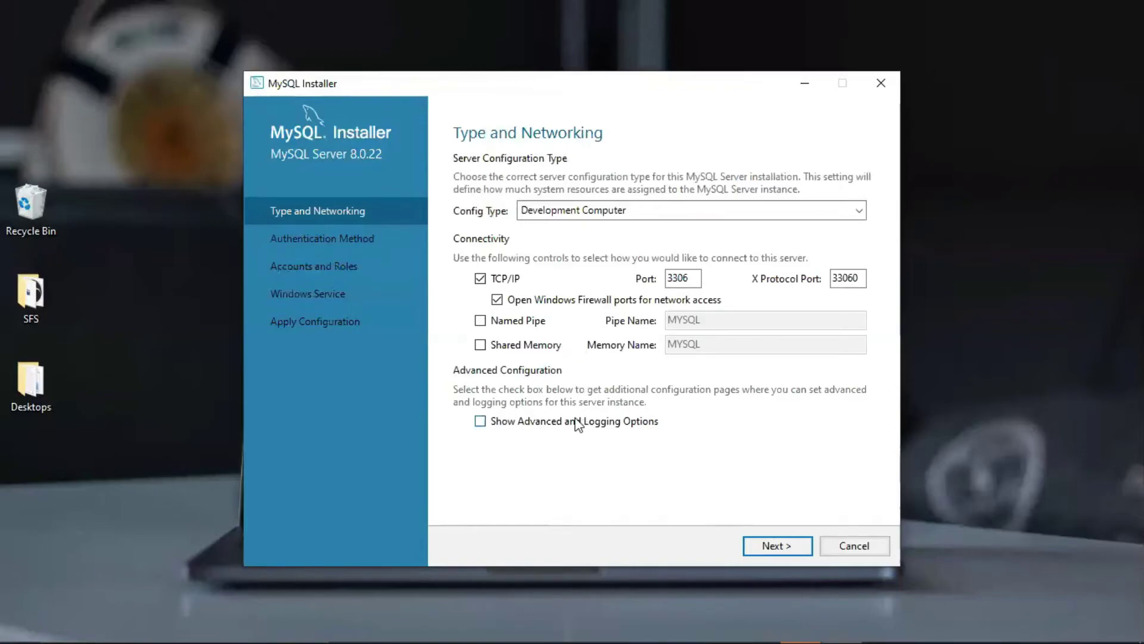
click(776, 216)
click(777, 216)
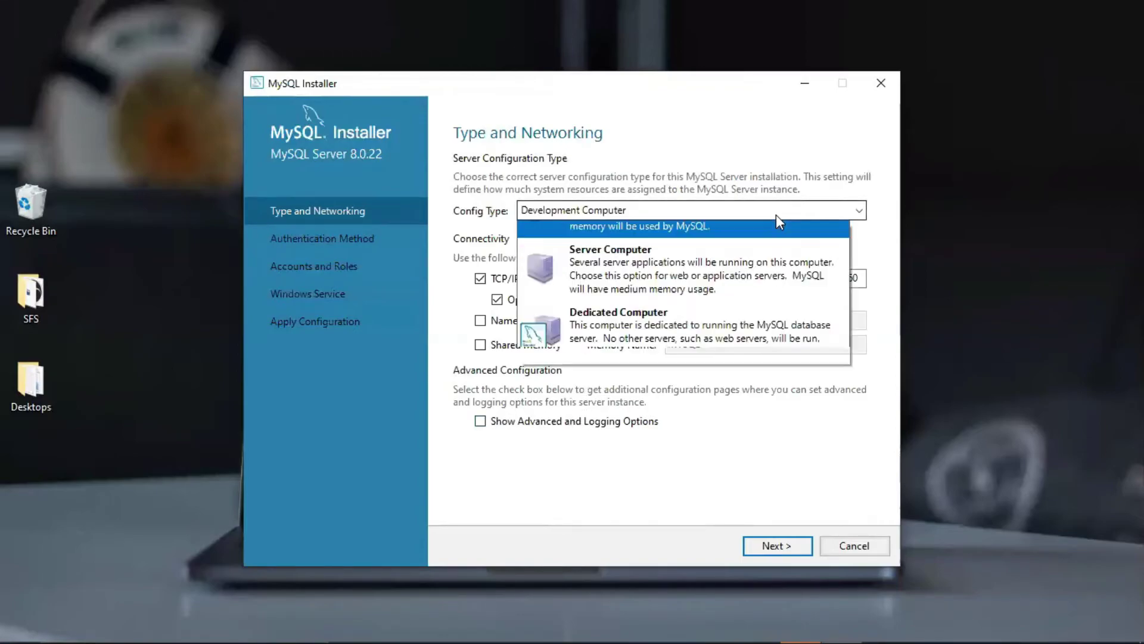
click(777, 216)
click(778, 215)
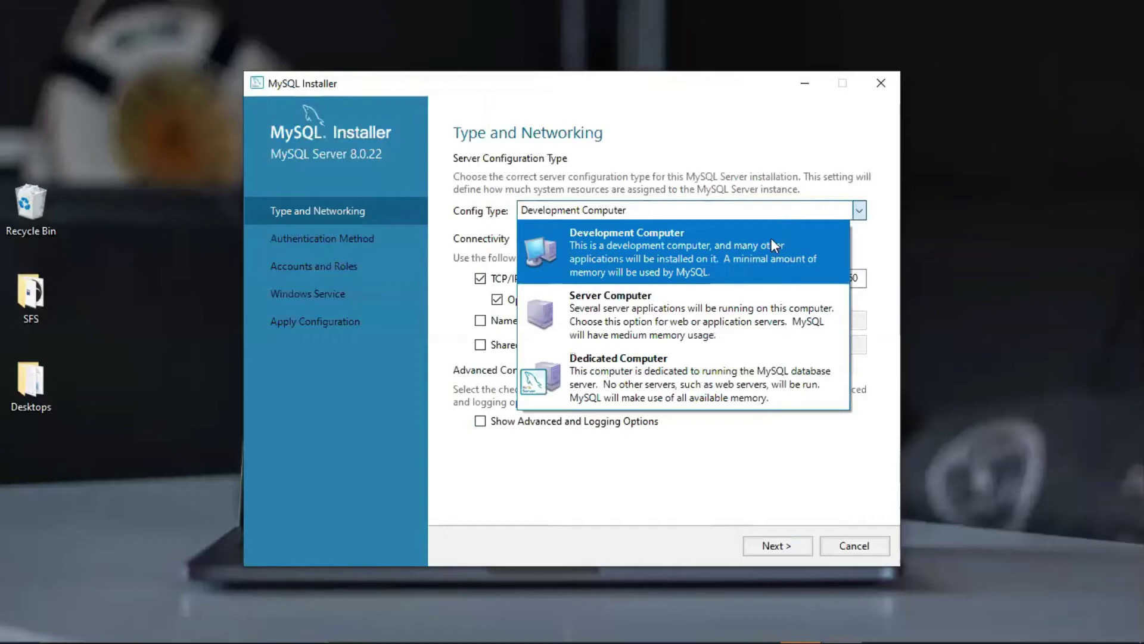
click(771, 244)
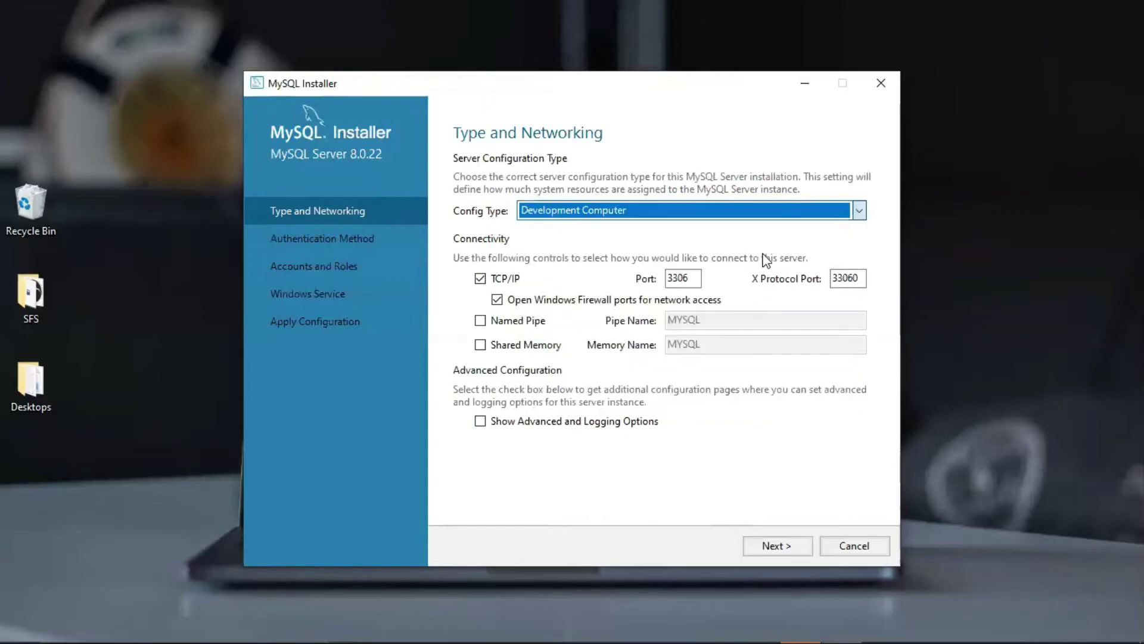
click(776, 546)
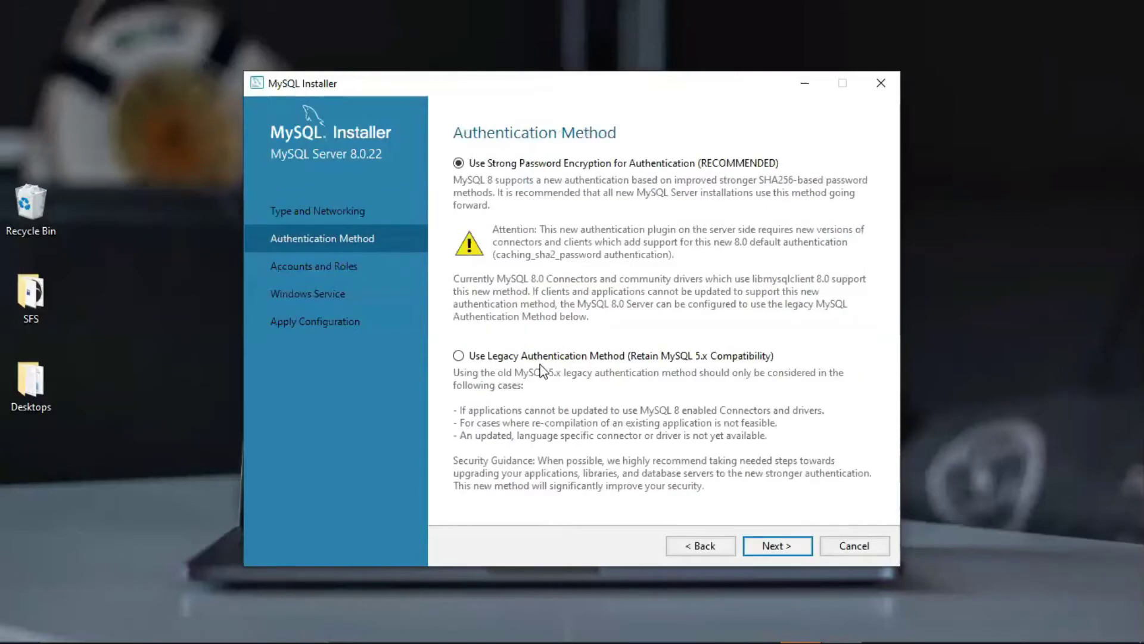
click(458, 356)
Replace the root password with the correct one, pass the Check, and advance to Windows Service (MYSQL80)
click(776, 546)
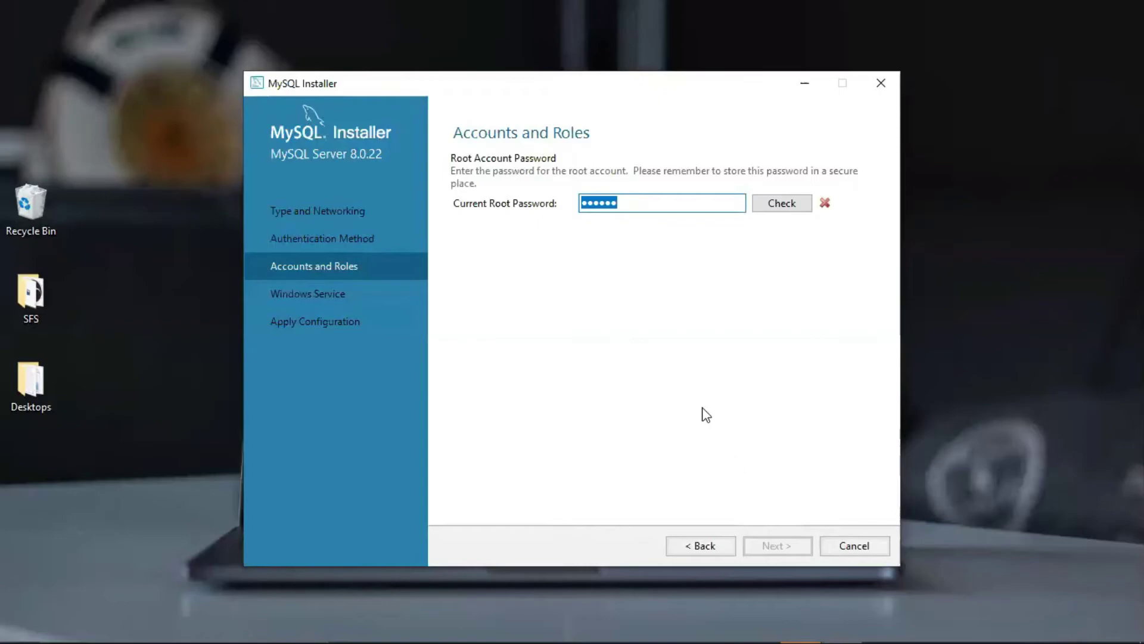
click(652, 207)
key(BackSpace)
key(BackSpace)
key(BackSpace)
key(BackSpace)
key(BackSpace)
key(BackSpace)
text(12345)
click(769, 200)
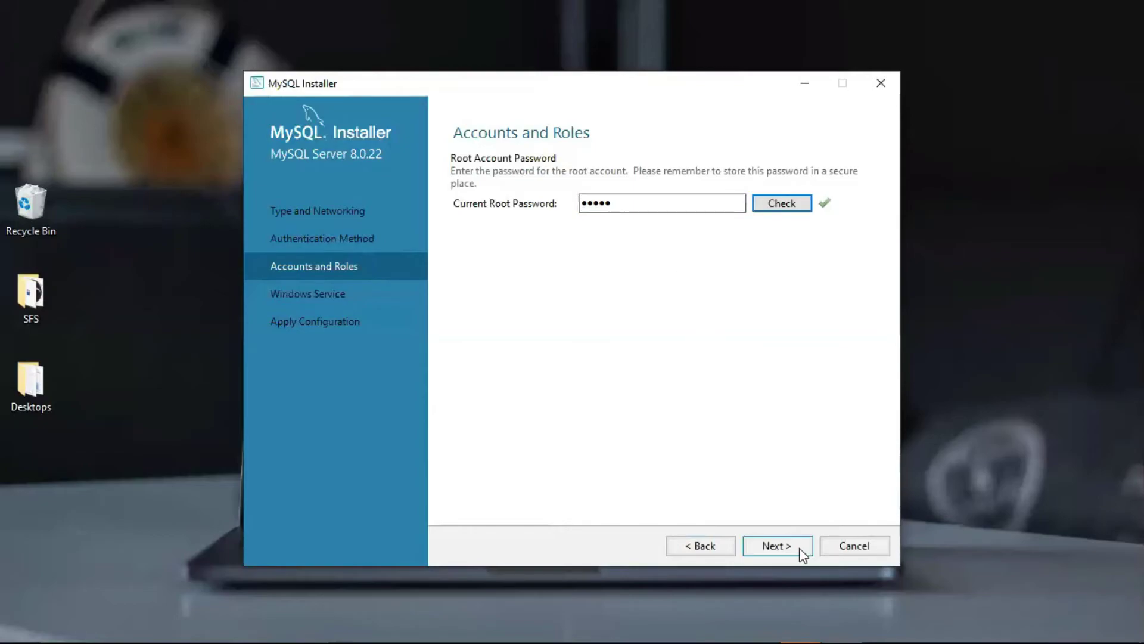
click(783, 552)
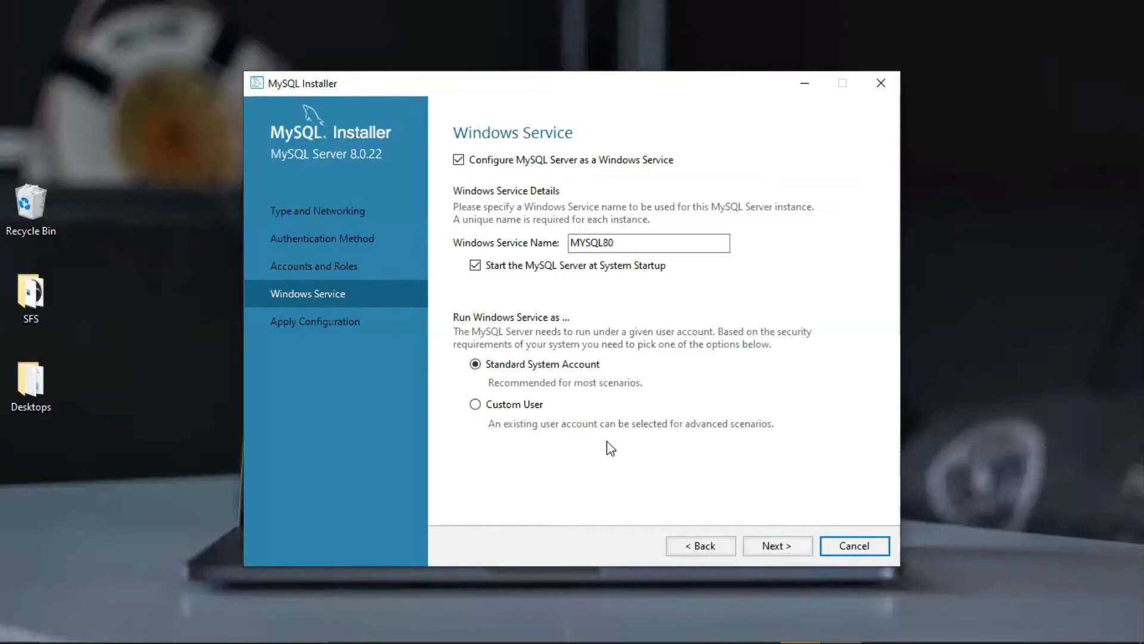
Accept the MYSQL80 service settings and execute all six MySQL Server 8.0.22 configuration steps
click(774, 545)
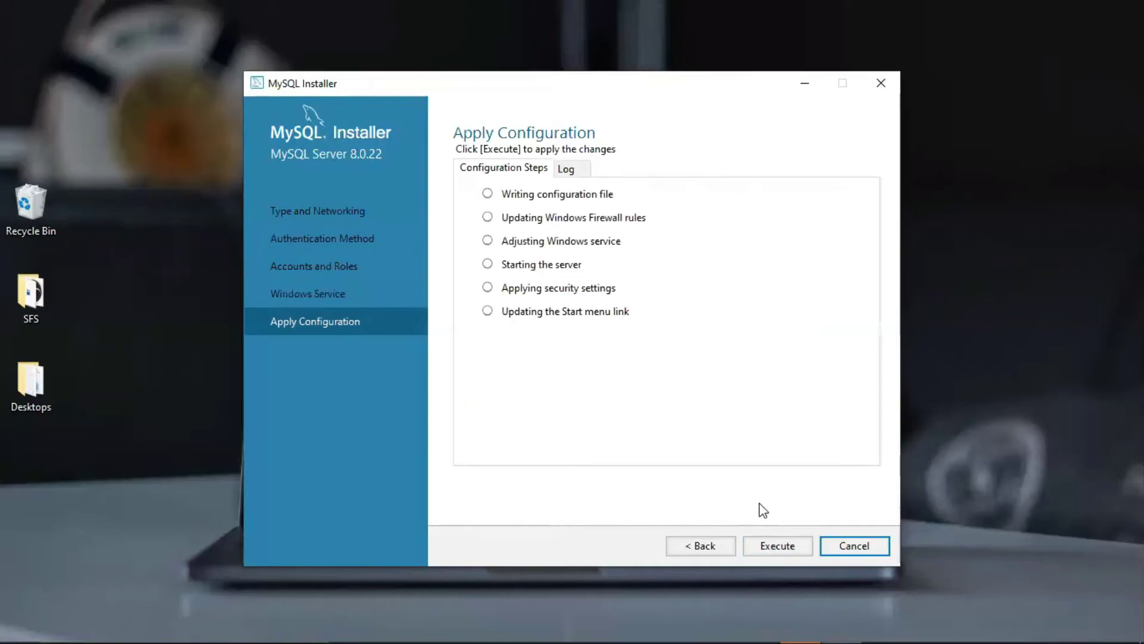
click(777, 547)
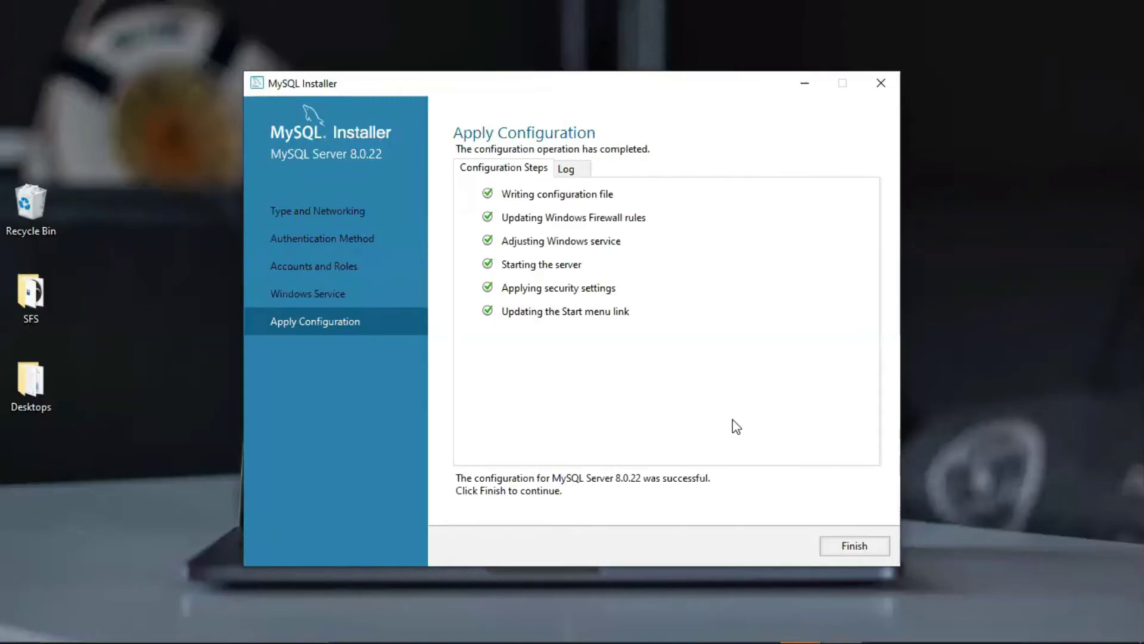
Close the server configuration and finish MySQL Router 8.0.22 setup without InnoDB cluster bootstrapping
click(849, 546)
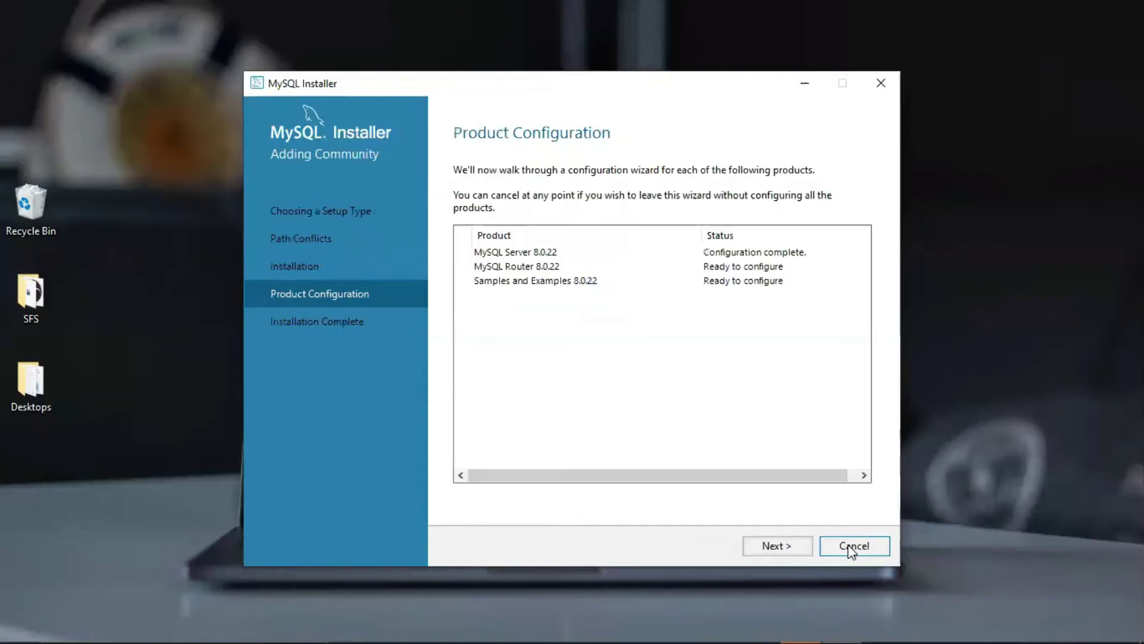
click(784, 553)
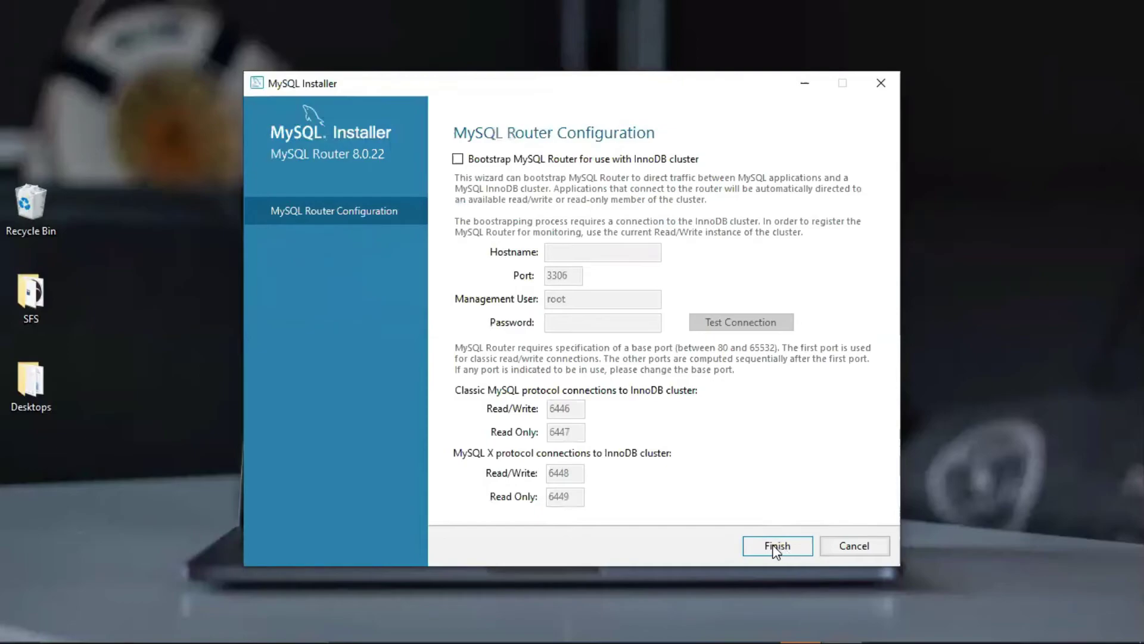
click(776, 551)
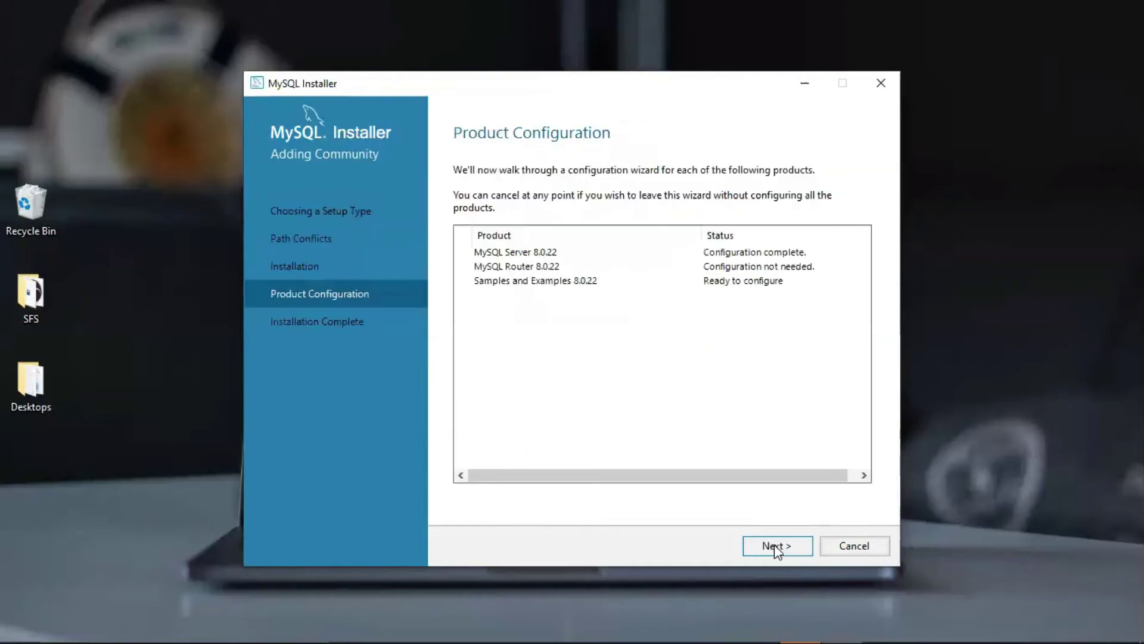
click(774, 547)
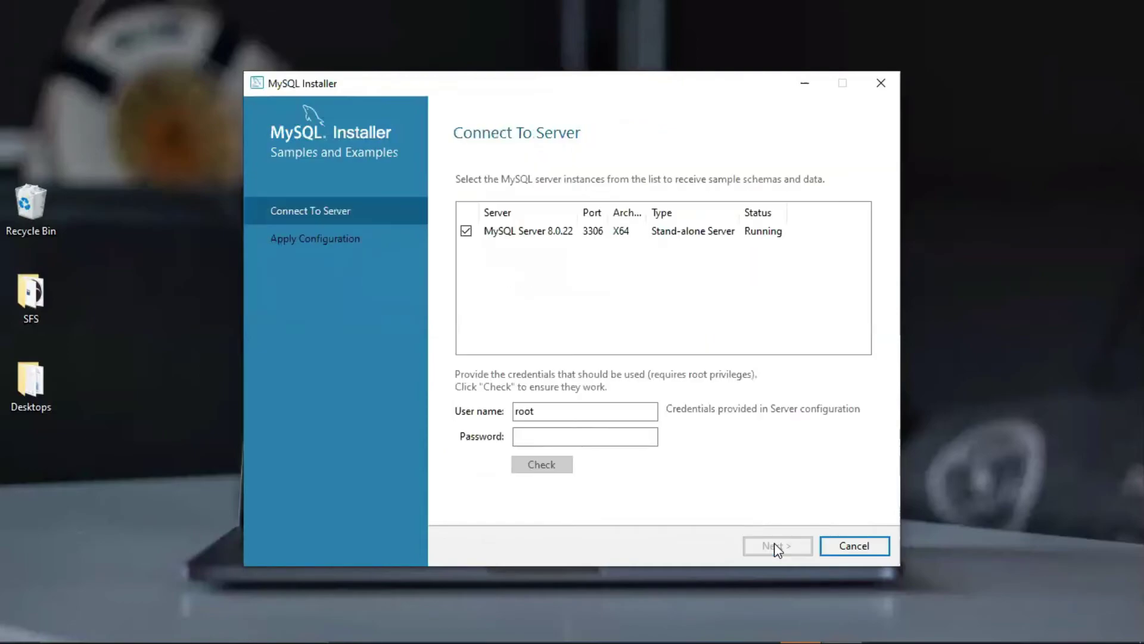
Enter the root password for the Samples and Examples connection and confirm the connection succeeds
click(608, 438)
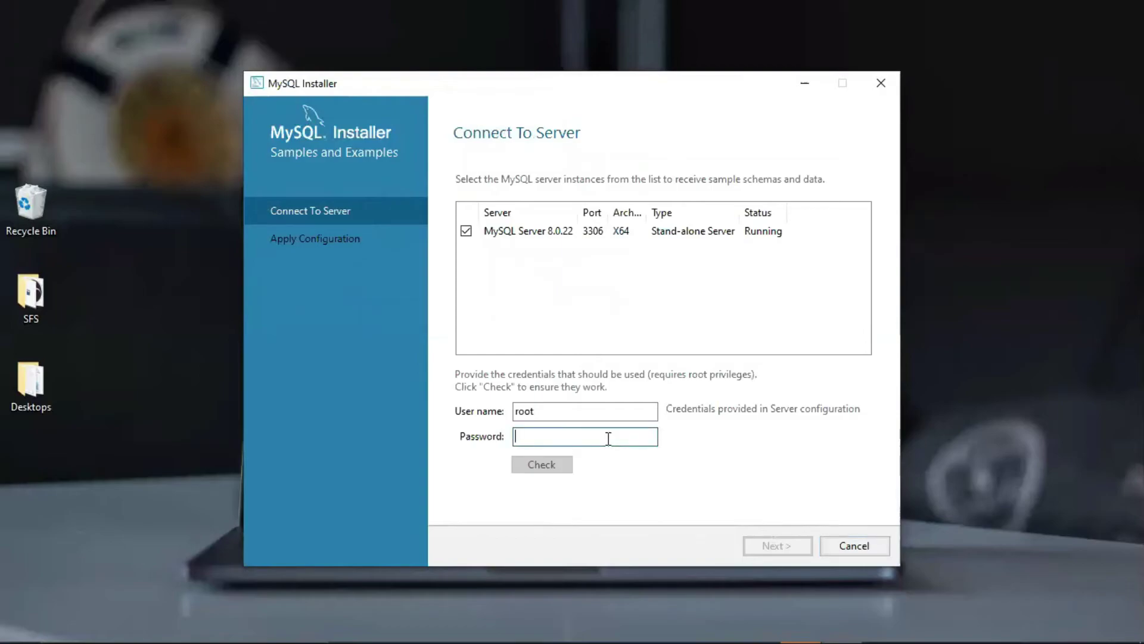
text(12345)
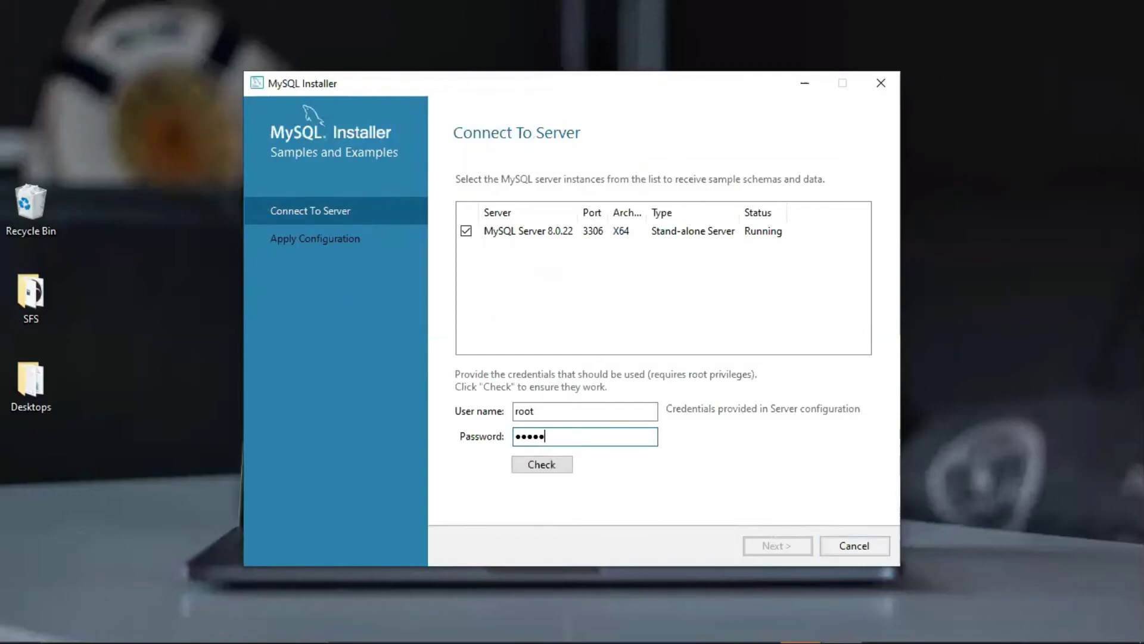
click(543, 463)
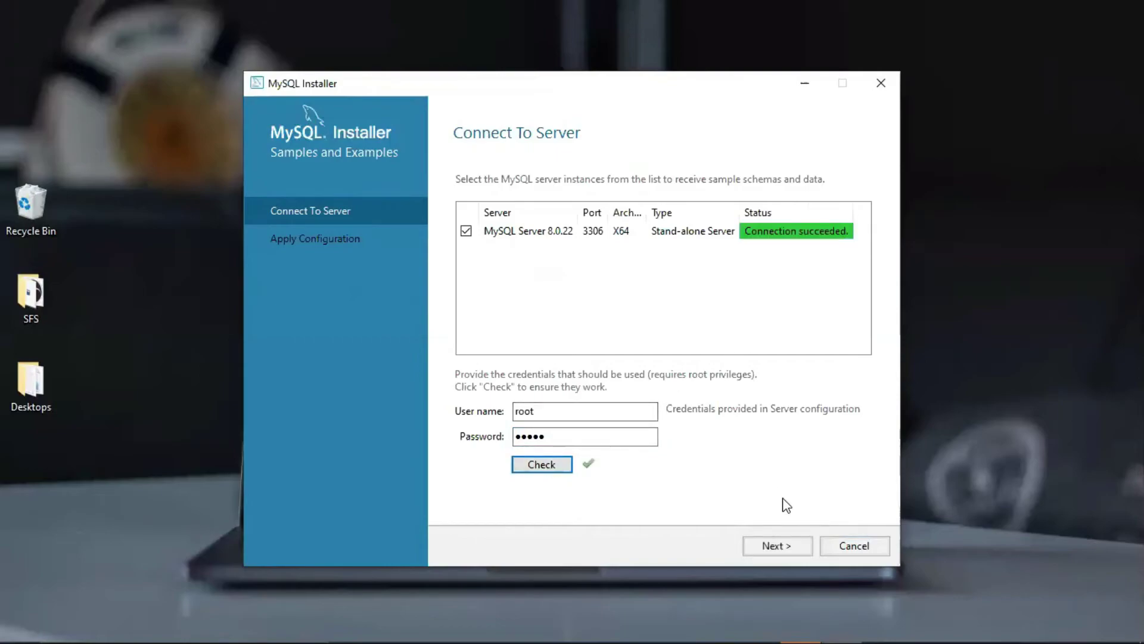
click(774, 547)
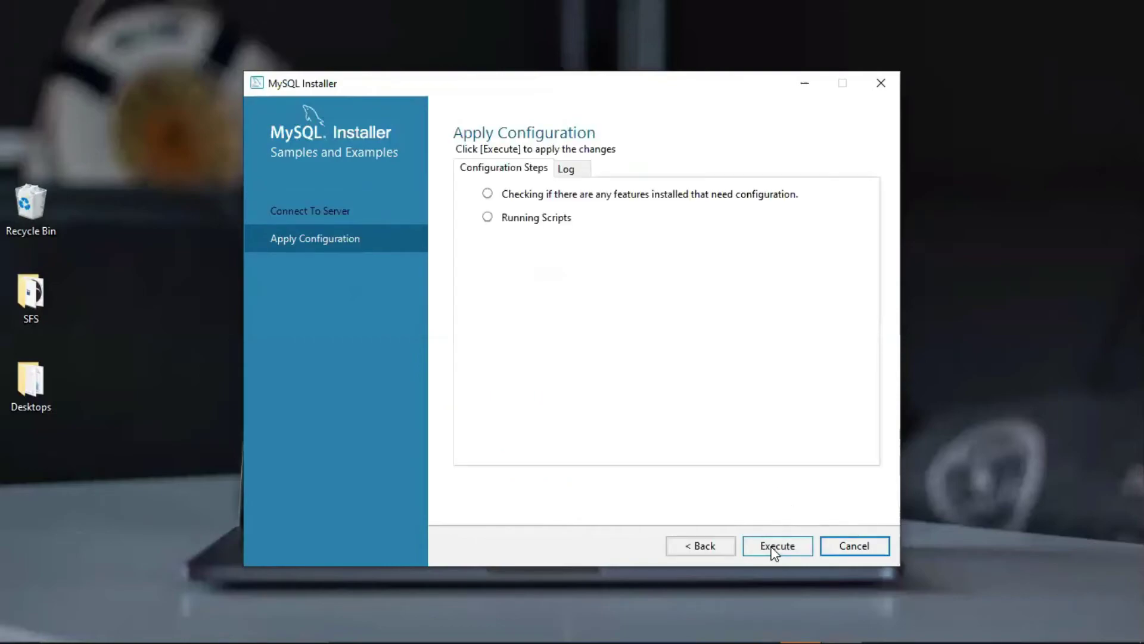
Execute the Samples and Examples 8.0.22 configuration, choosing Wait on the slow-script warning, then Finish
click(774, 550)
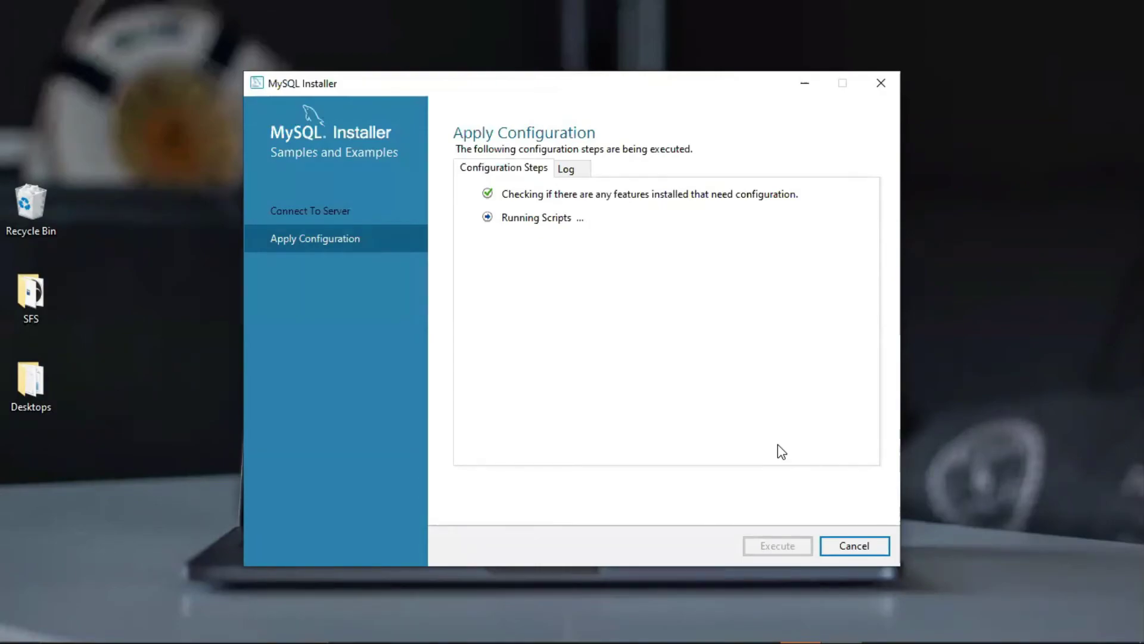
click(711, 388)
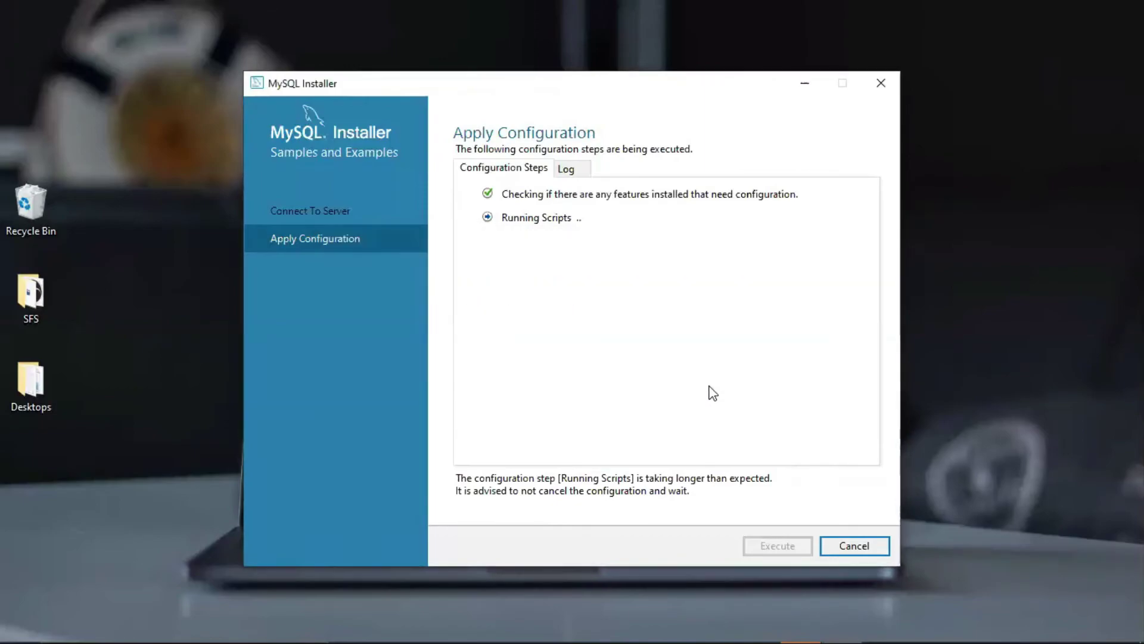
click(564, 169)
click(504, 168)
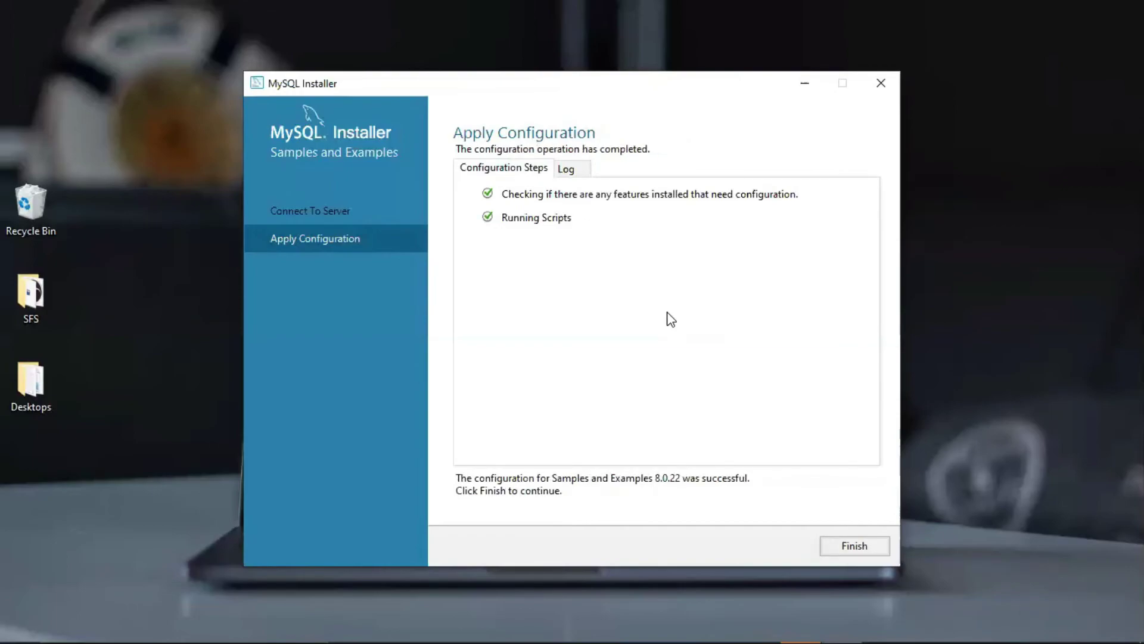
click(846, 544)
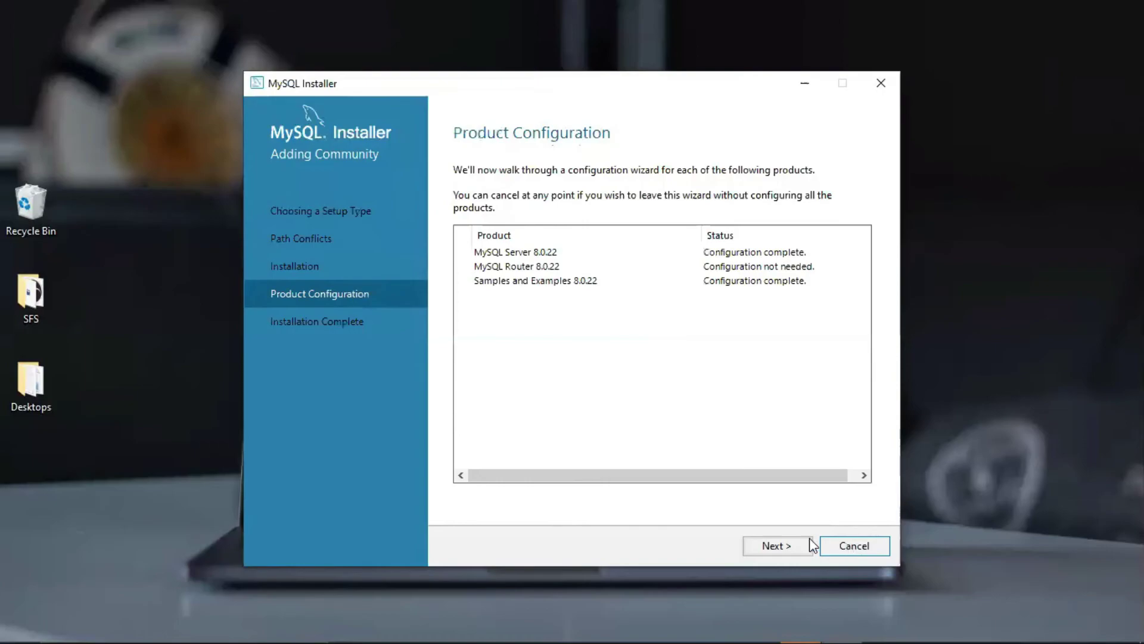
Copy the installation log to the clipboard and finish the MySQL Installer
click(774, 545)
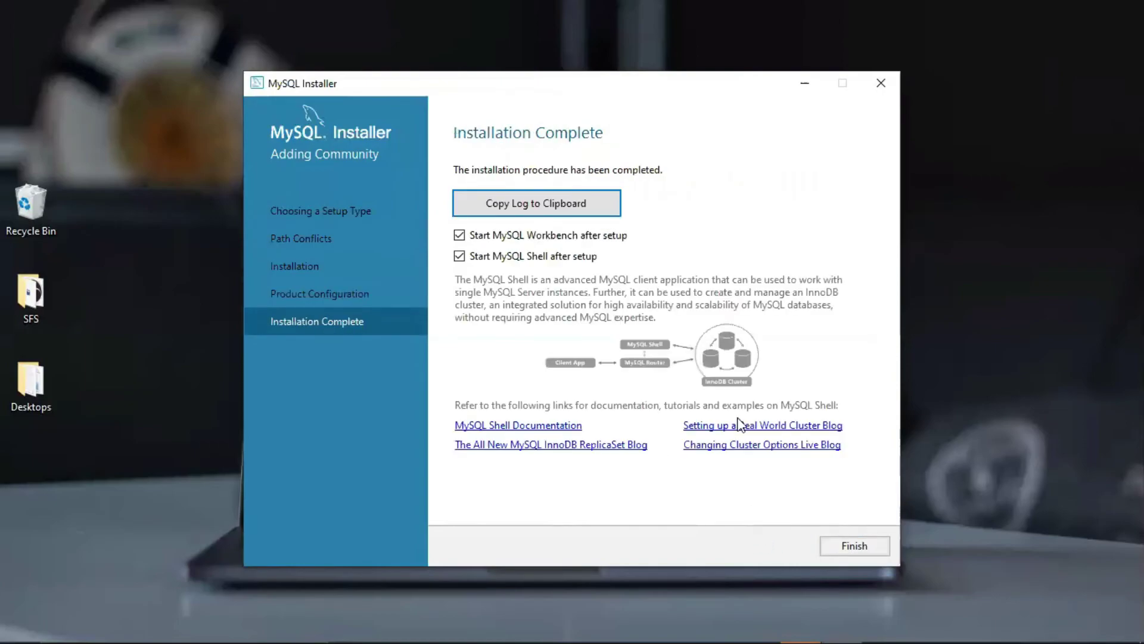
click(472, 205)
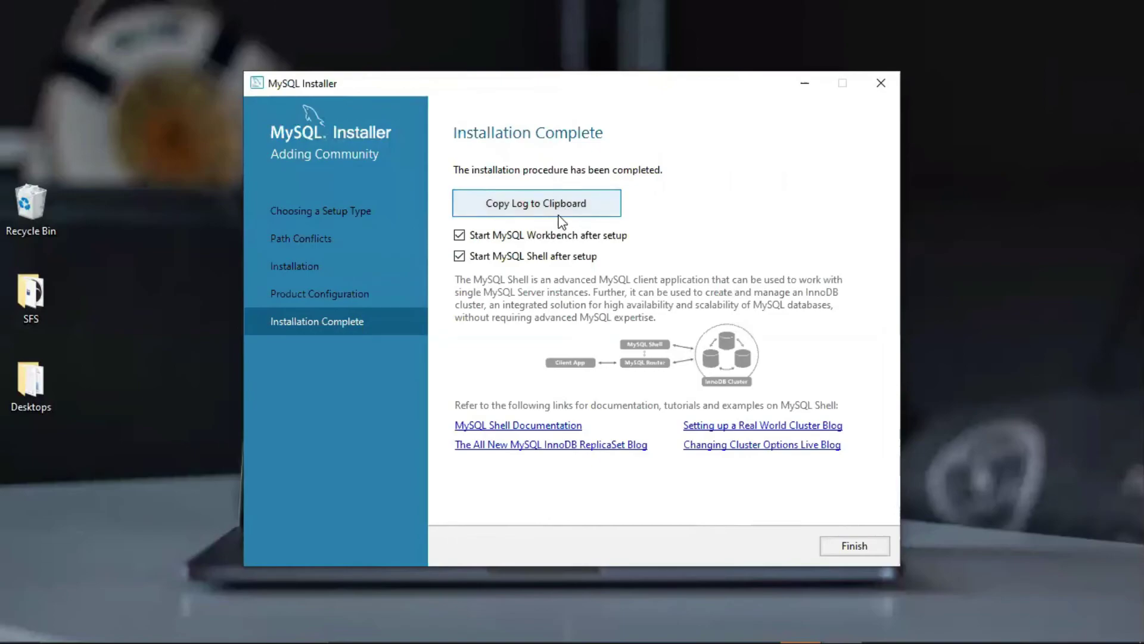
click(847, 548)
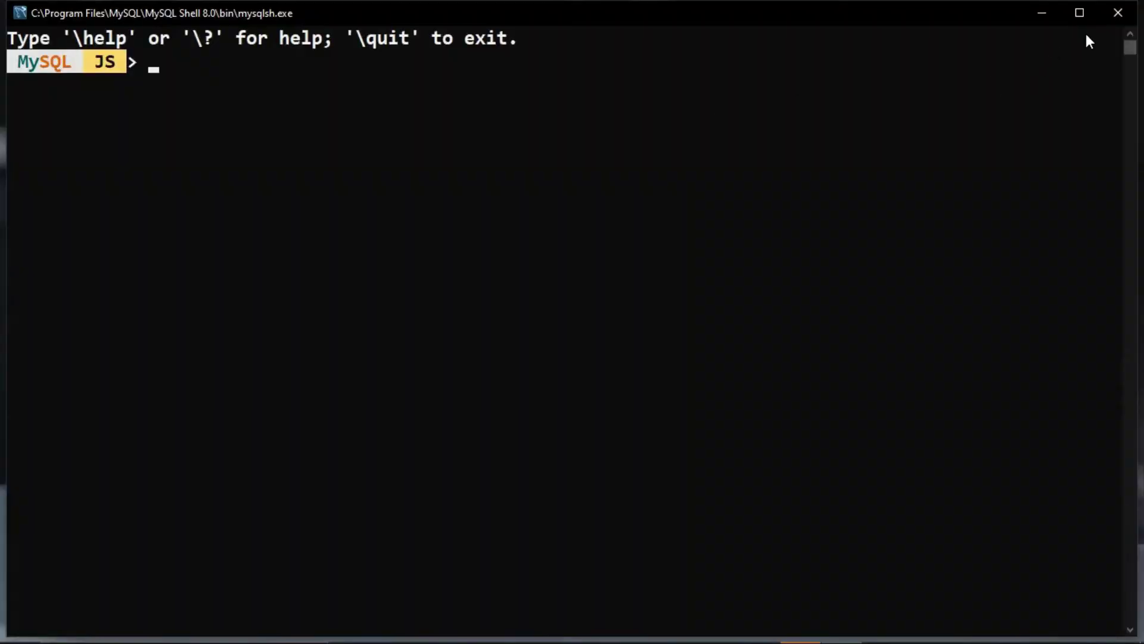
Close the MySQL Shell console and launch MySQL 8.0 Command Line Client from the Start menu
click(1118, 12)
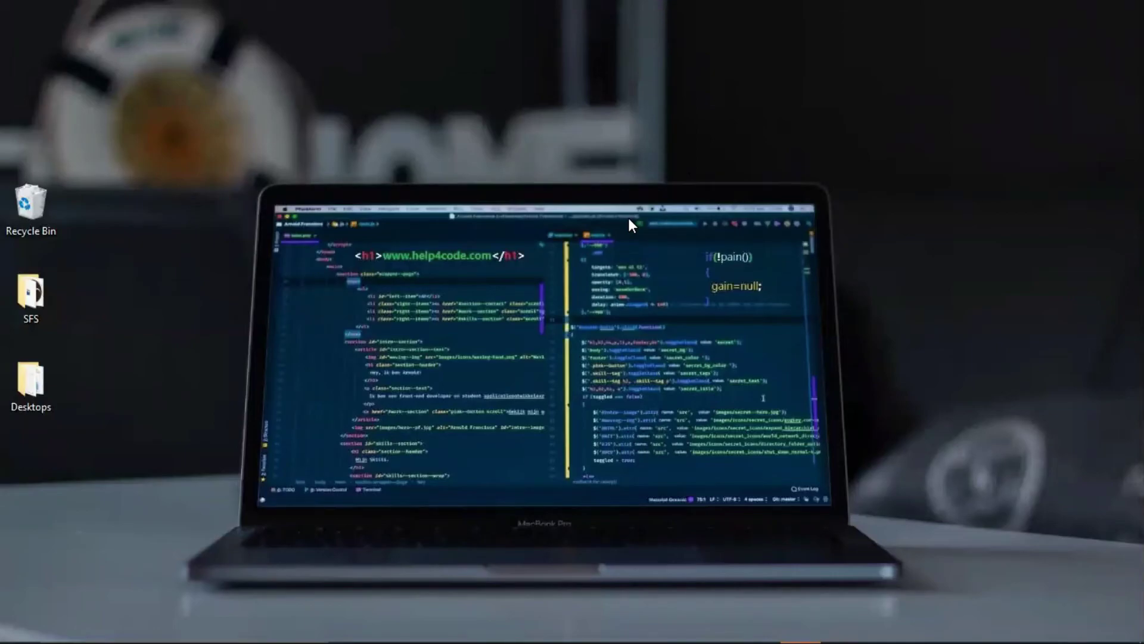
key(super)
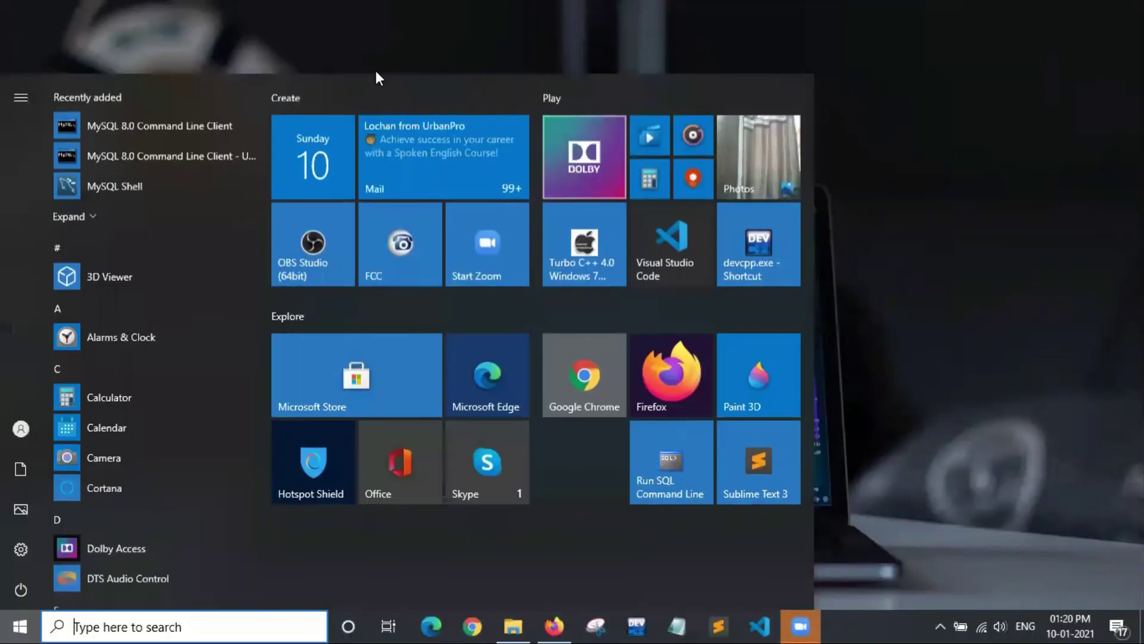
click(153, 127)
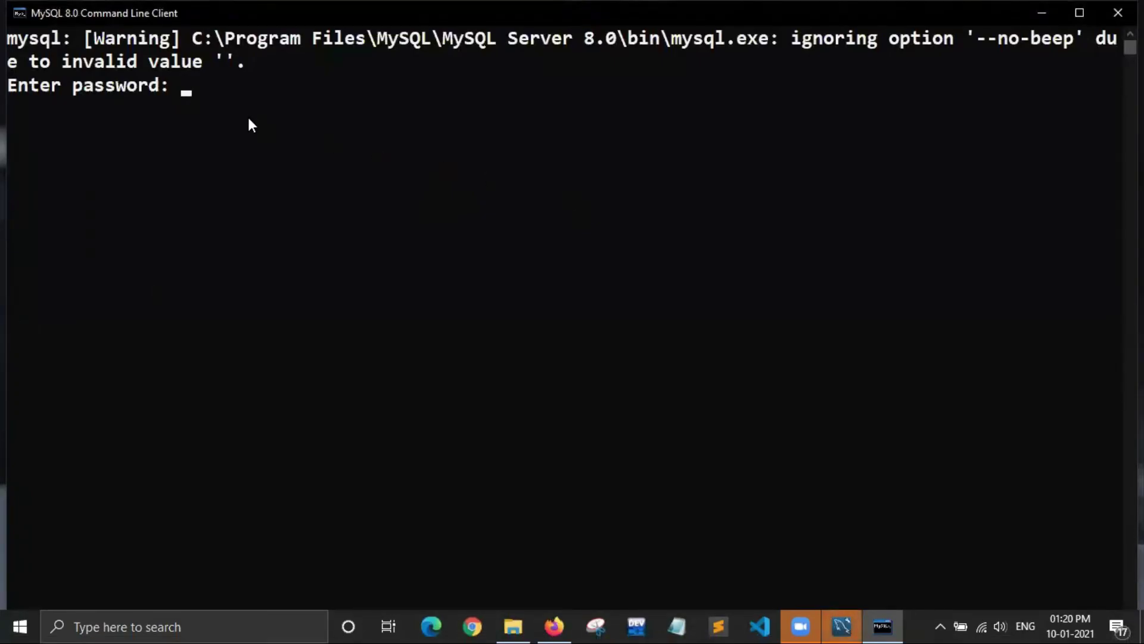
Log in with the root password and enter 'show databses' at the mysql> prompt
text(*****)
key(Return)
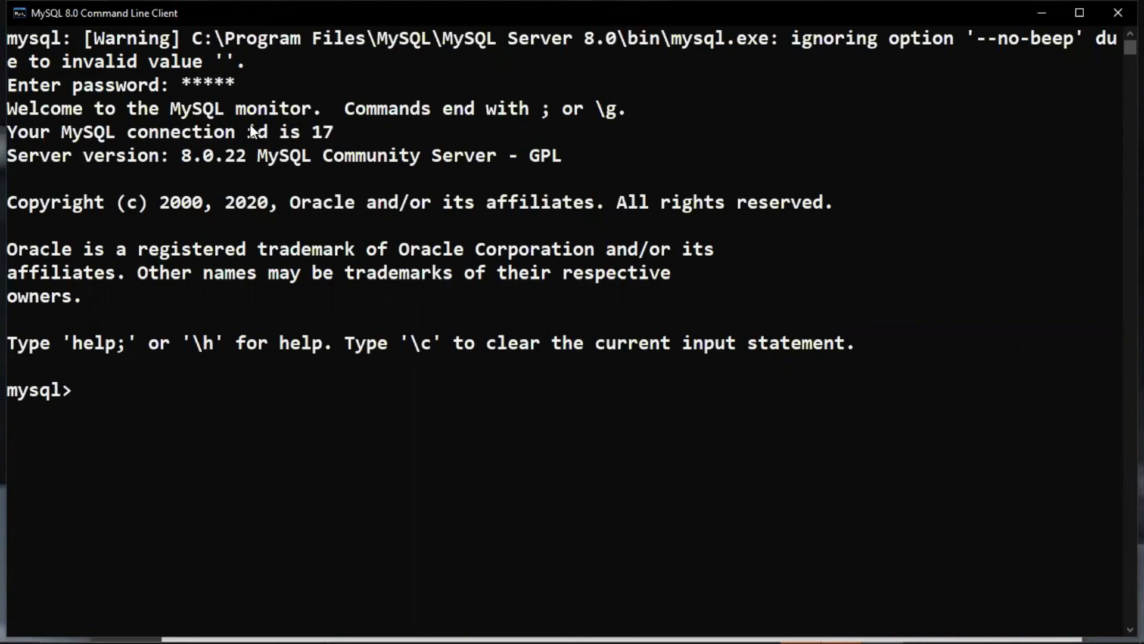
text(show databses)
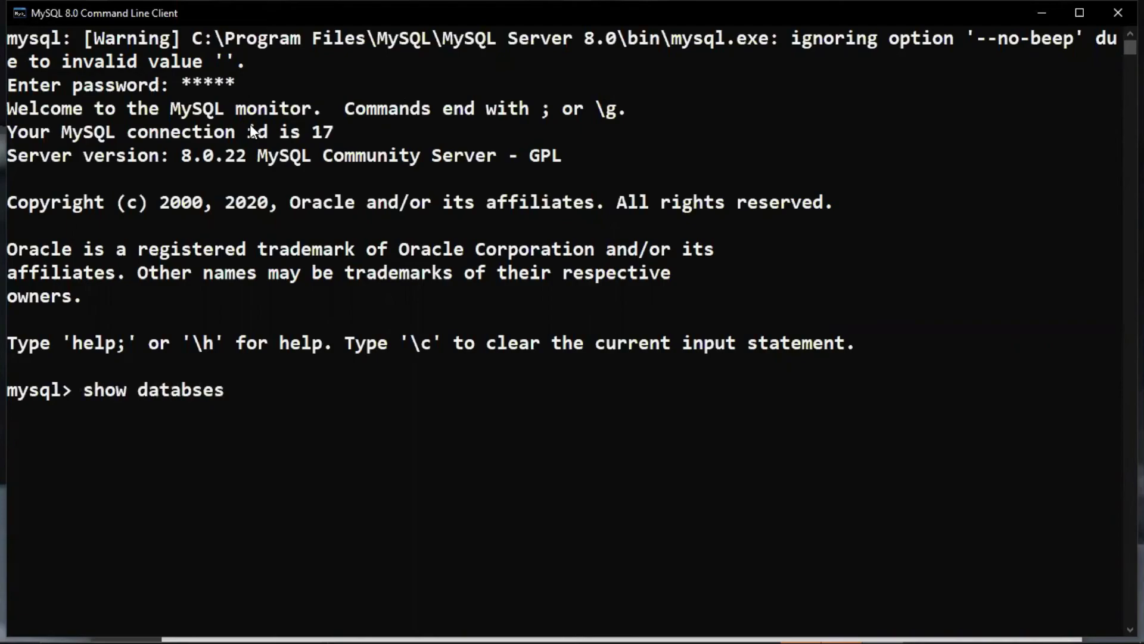
Correct the typo and run 'show databases;', listing seven databases
key(Left)
key(Left)
key(Left)
text(ases;)
key(Return)
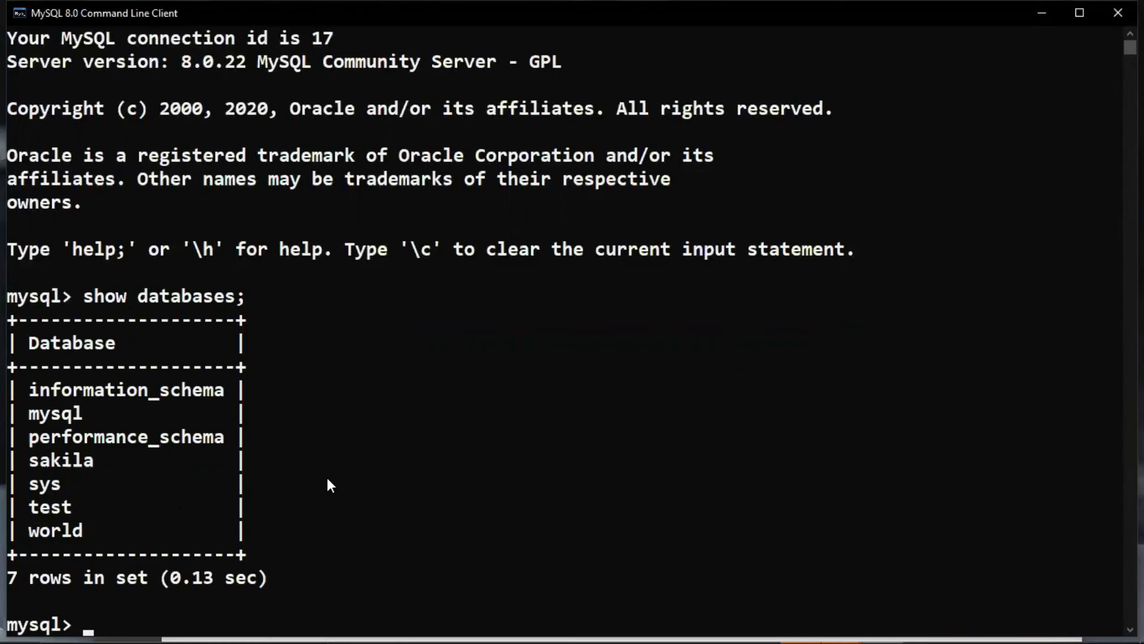
Switch to the test database with 'use test;'
text(use test;)
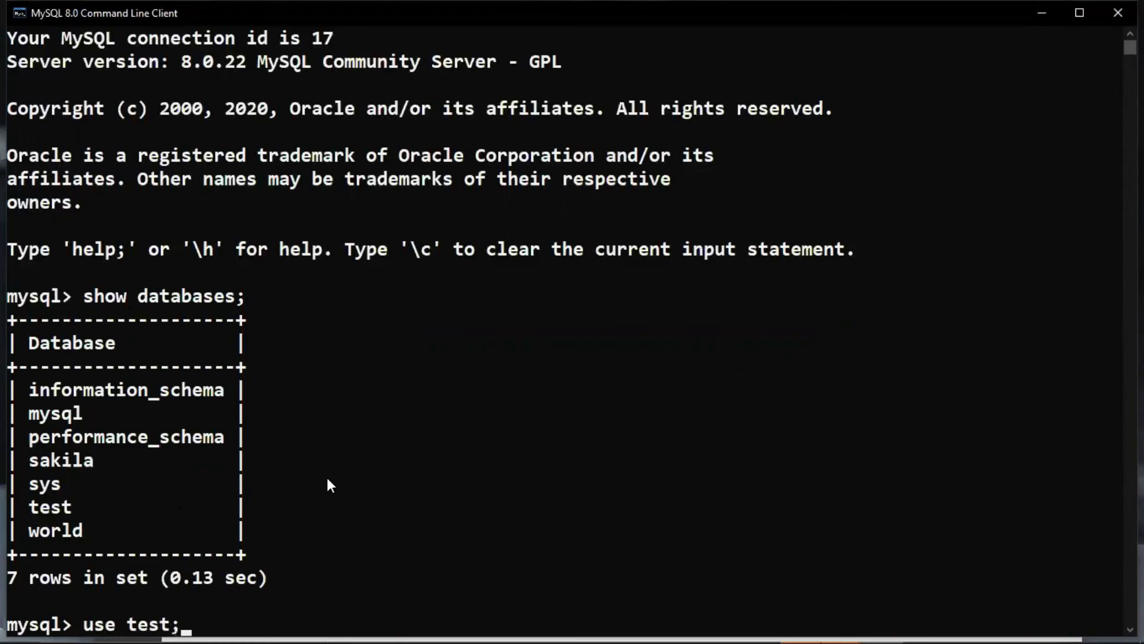
key(Return)
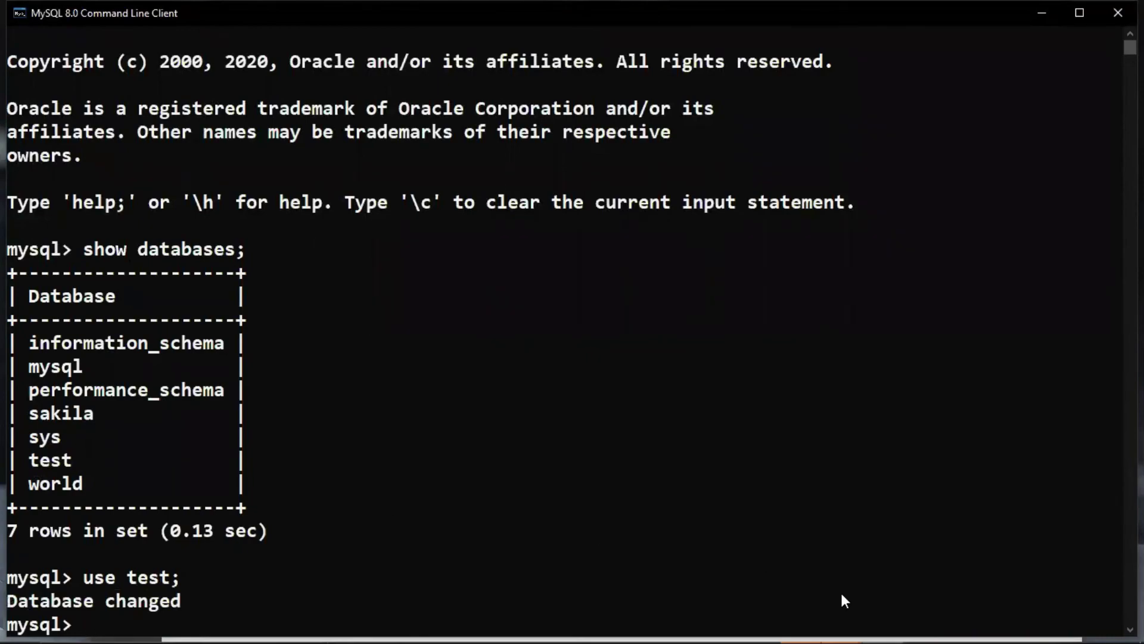
scroll(552, 391, down, 2)
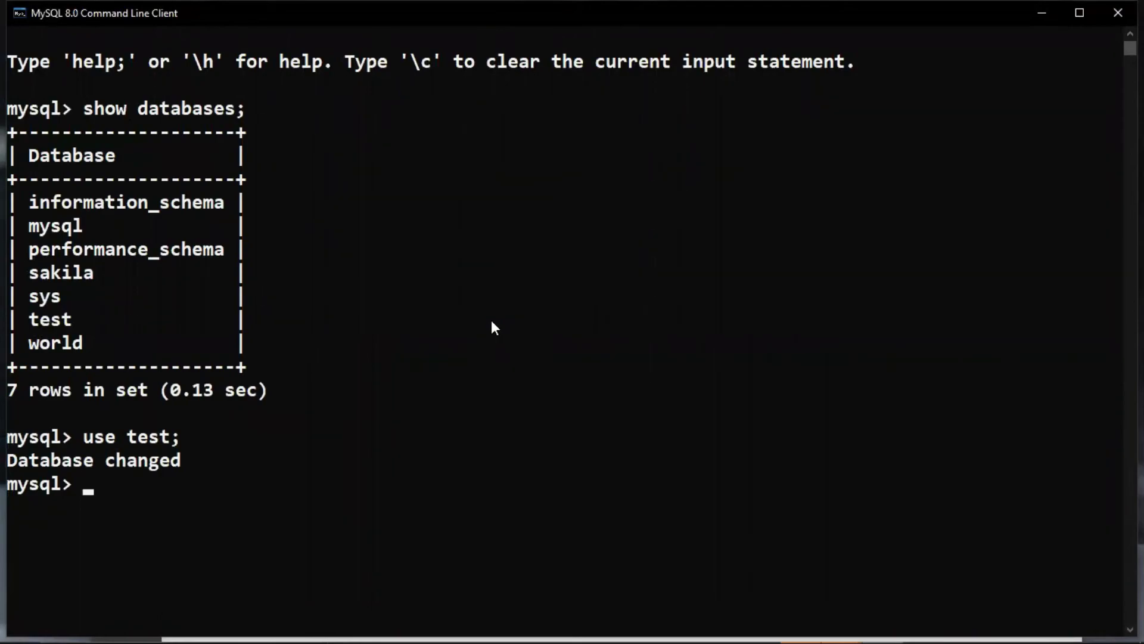
Run 'show tables;' (aps, emp, employees) and 'select * from emp;', which returns 4 rows
text(show tables;)
key(Return)
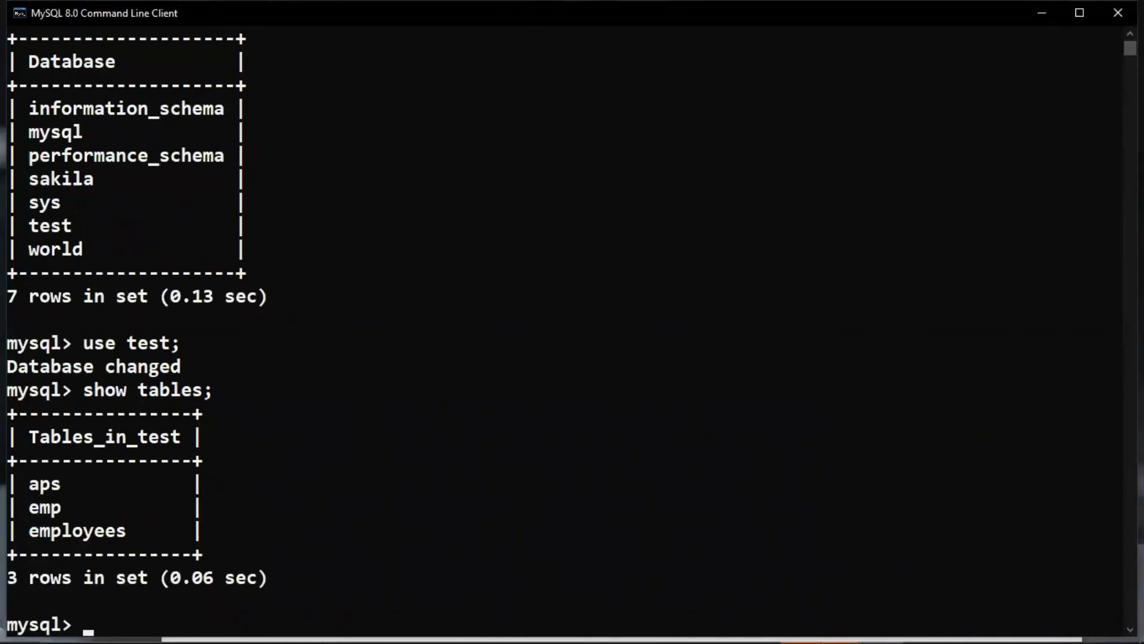
click(1130, 629)
scroll(1130, 629, down, 2)
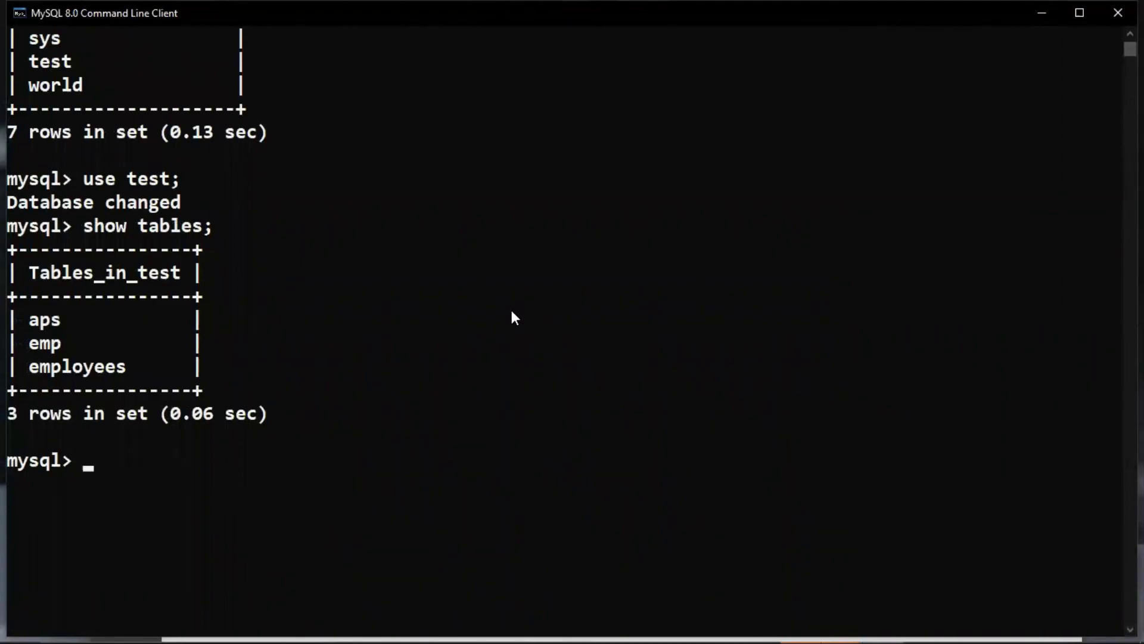
text(select)
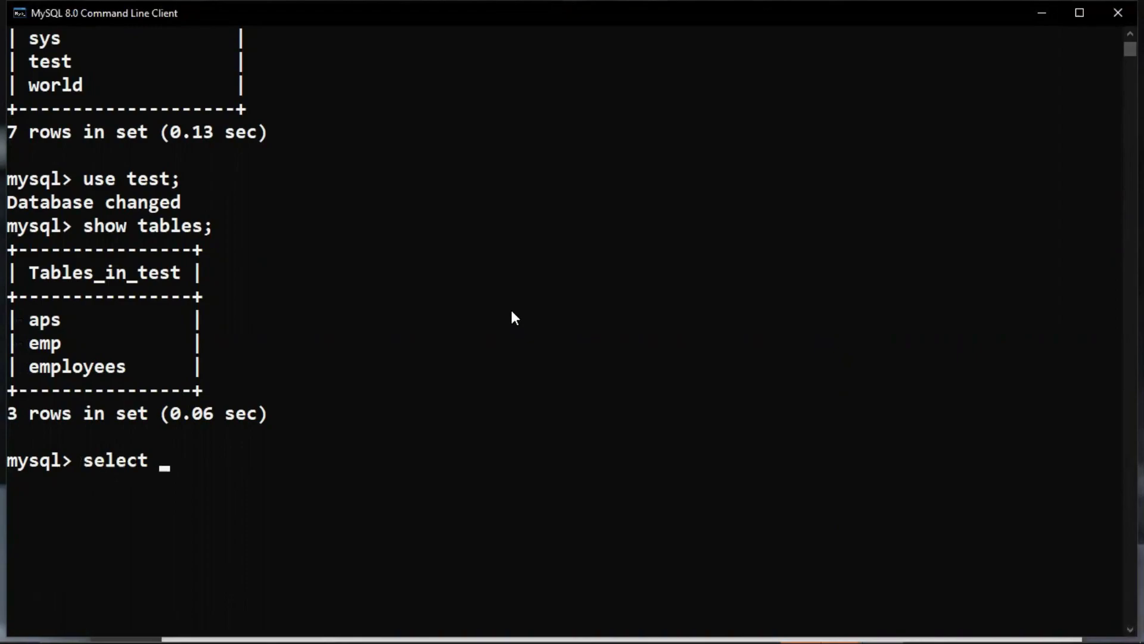
text( * from emp;)
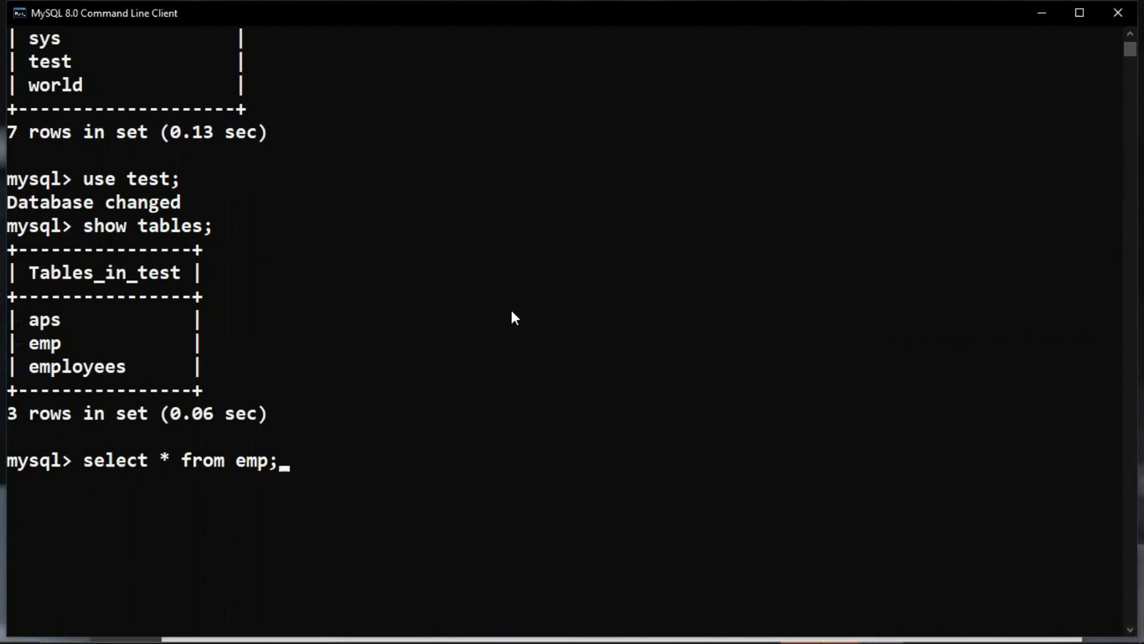
key(Return)
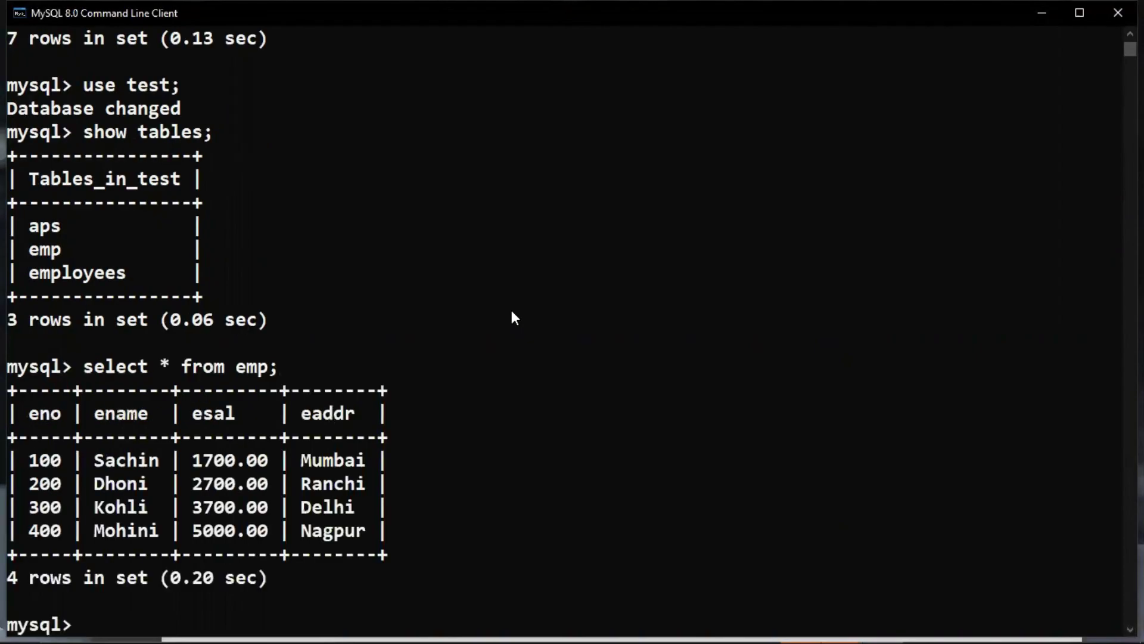